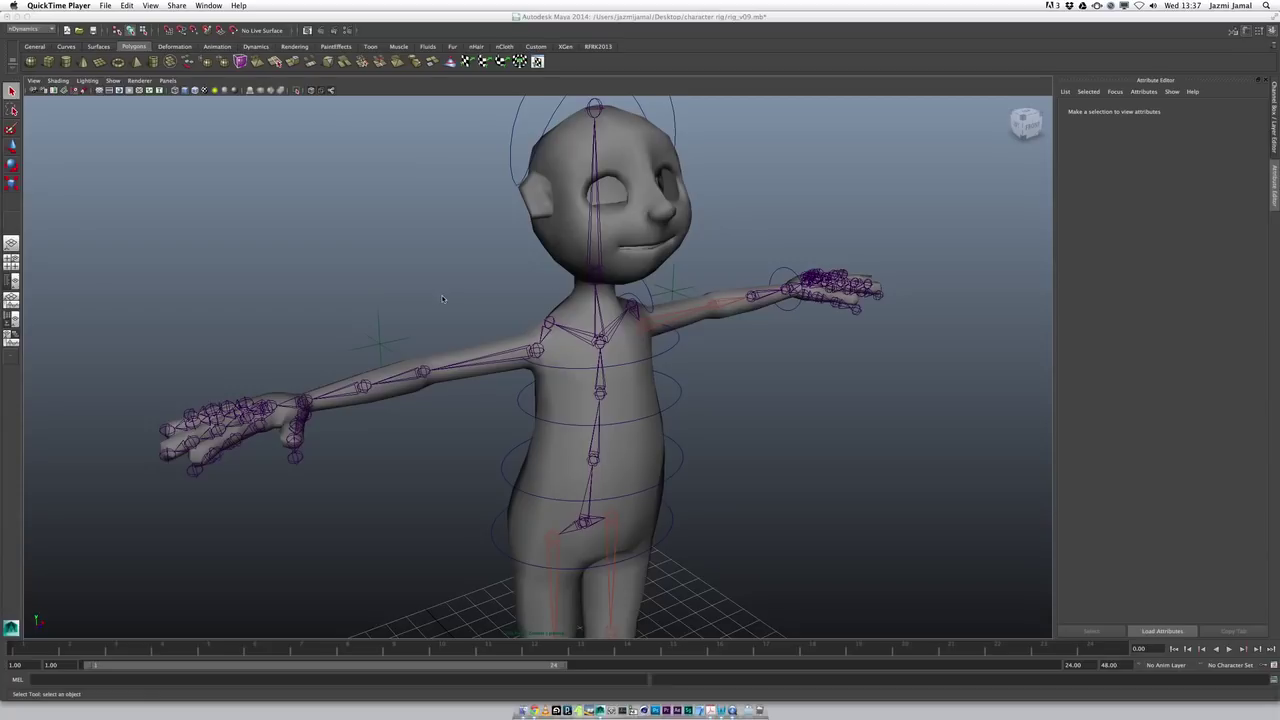
pyautogui.click(436, 293)
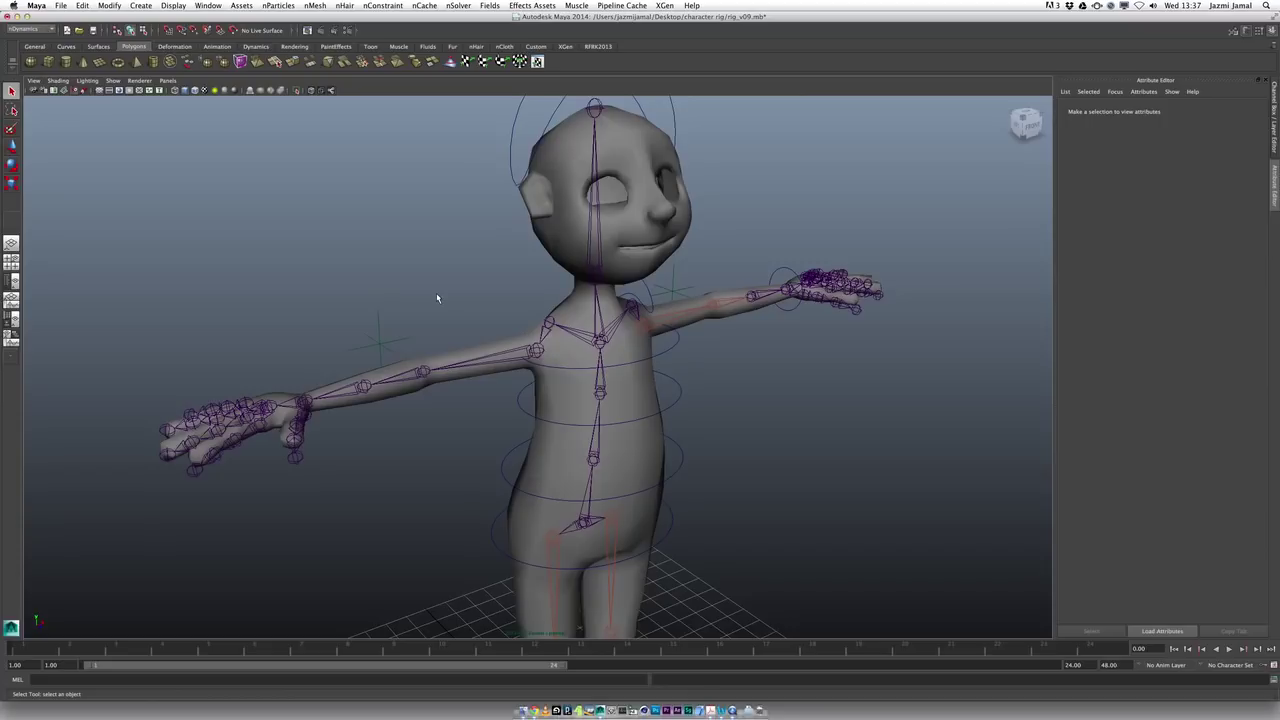
pyautogui.moveTo(431, 294)
pyautogui.keyDown('alt'); pyautogui.mouseDown()
pyautogui.moveTo(485, 300)
pyautogui.moveTo(438, 289)
pyautogui.mouseUp(); pyautogui.keyUp('alt')
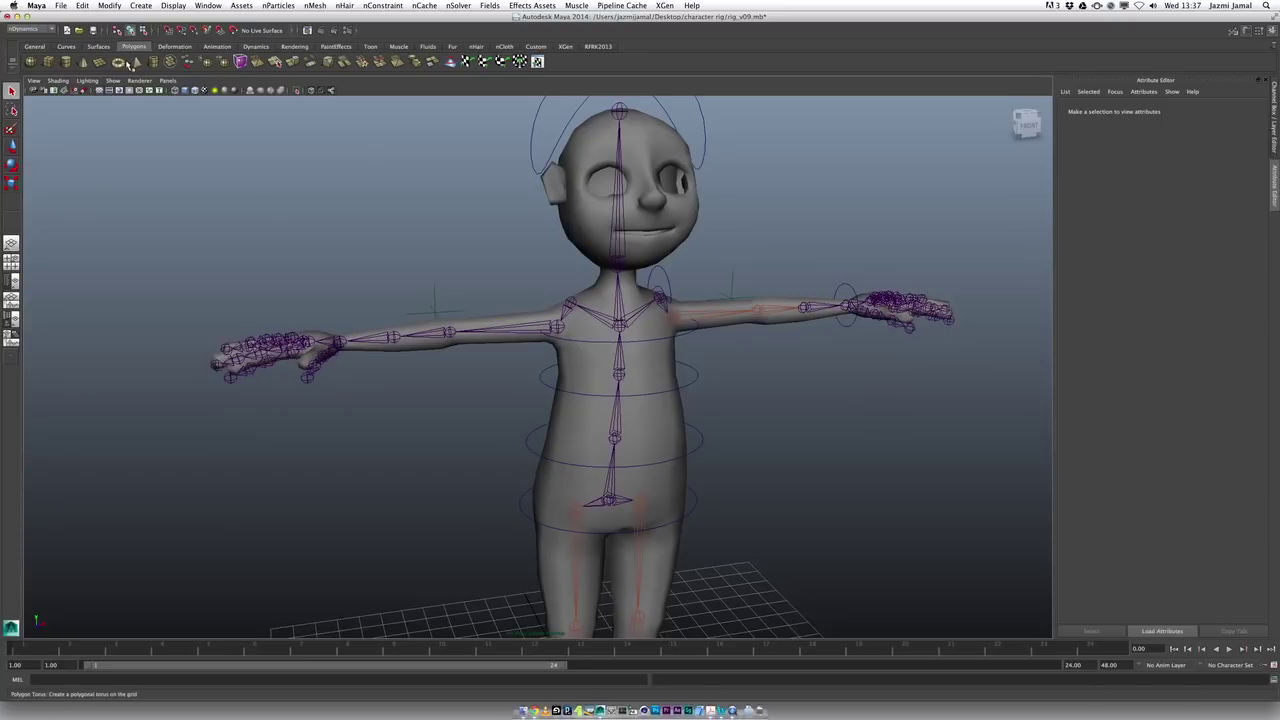
pyautogui.keyDown('alt'); pyautogui.moveTo(484, 293); pyautogui.dragTo(490, 277); pyautogui.keyUp('alt')
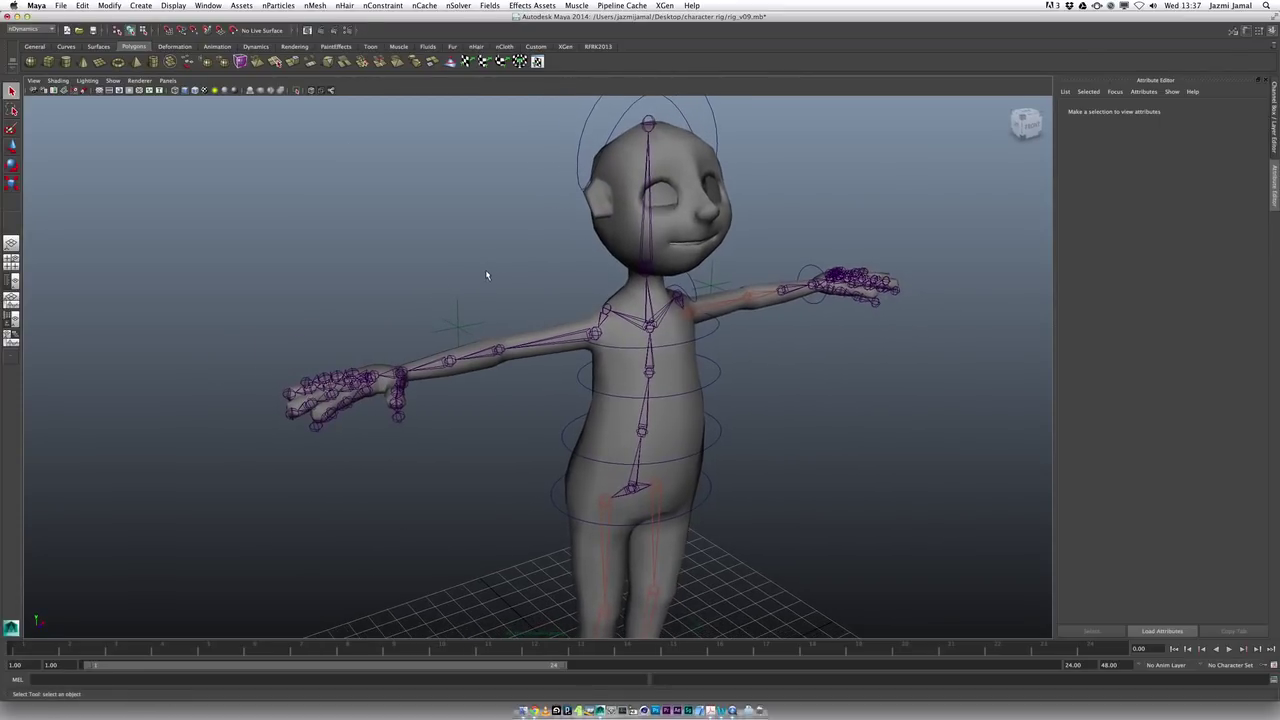
# - Switch to the Animation menu set and set the IK Handle Tool's solver to Rotate-Plane Solver
pyautogui.click(48, 30)
pyautogui.click(28, 37)
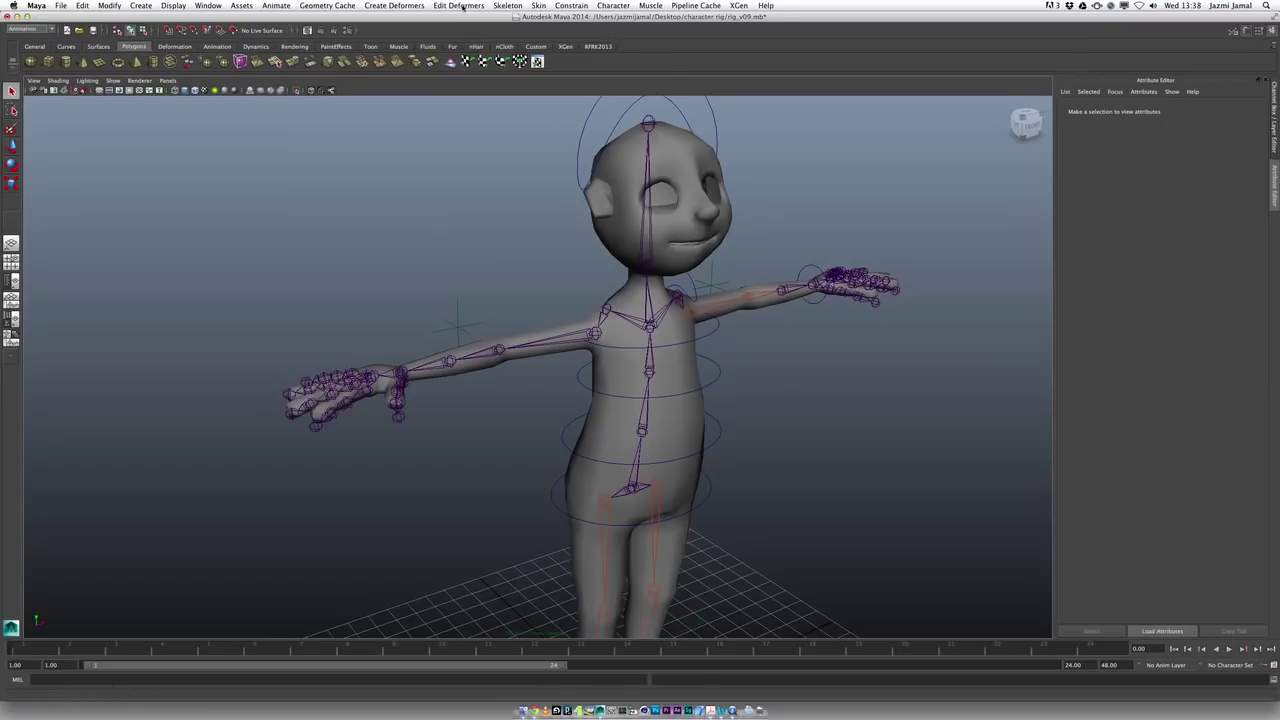
pyautogui.click(510, 6)
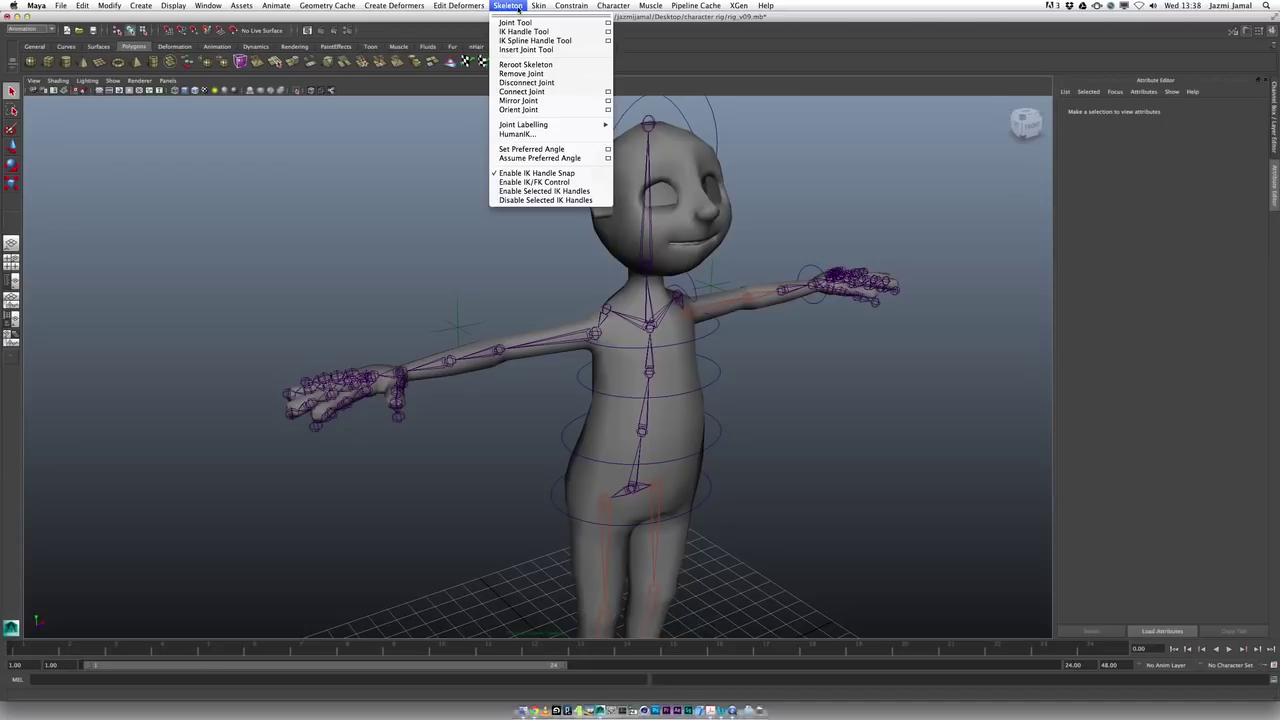
pyautogui.click(609, 33)
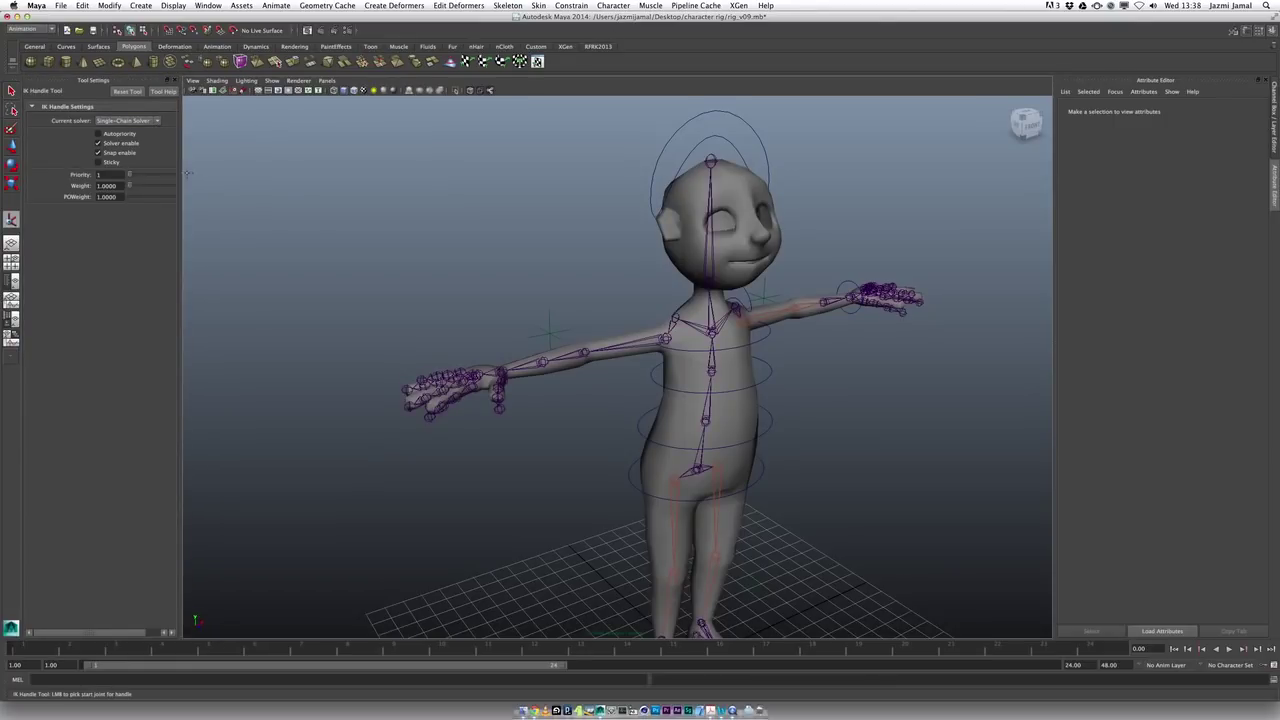
pyautogui.click(158, 121)
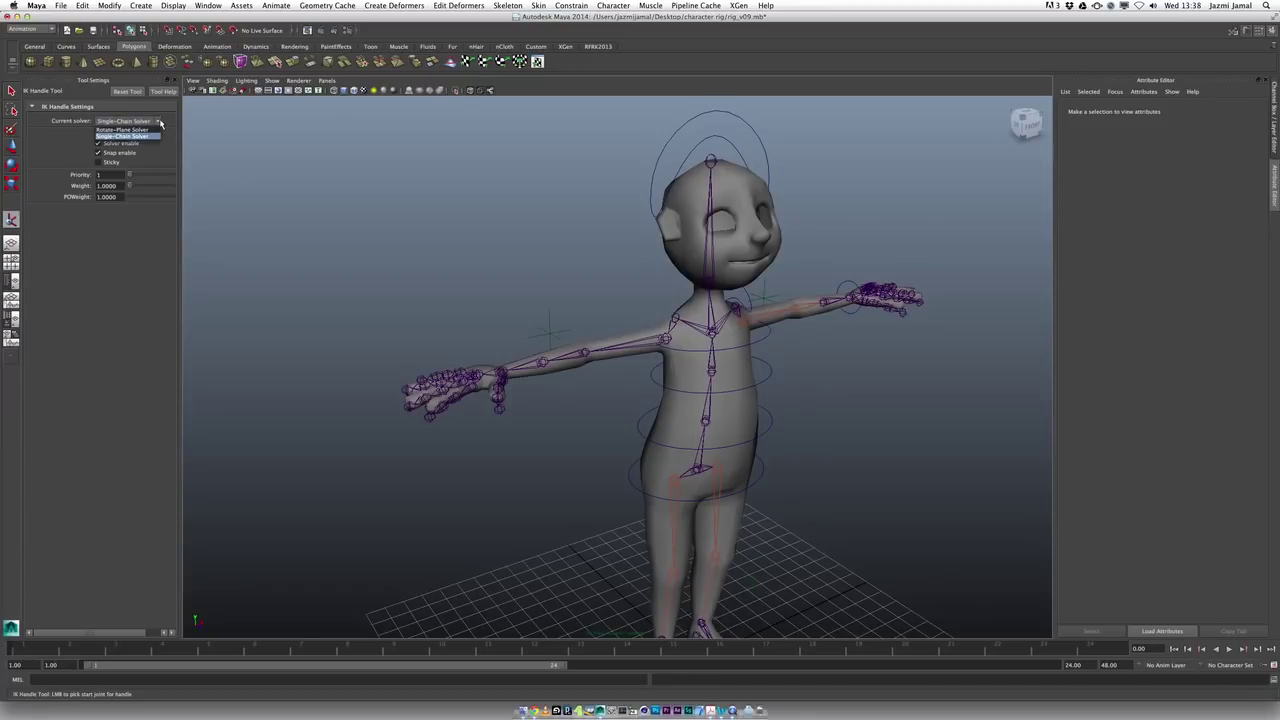
pyautogui.click(155, 130)
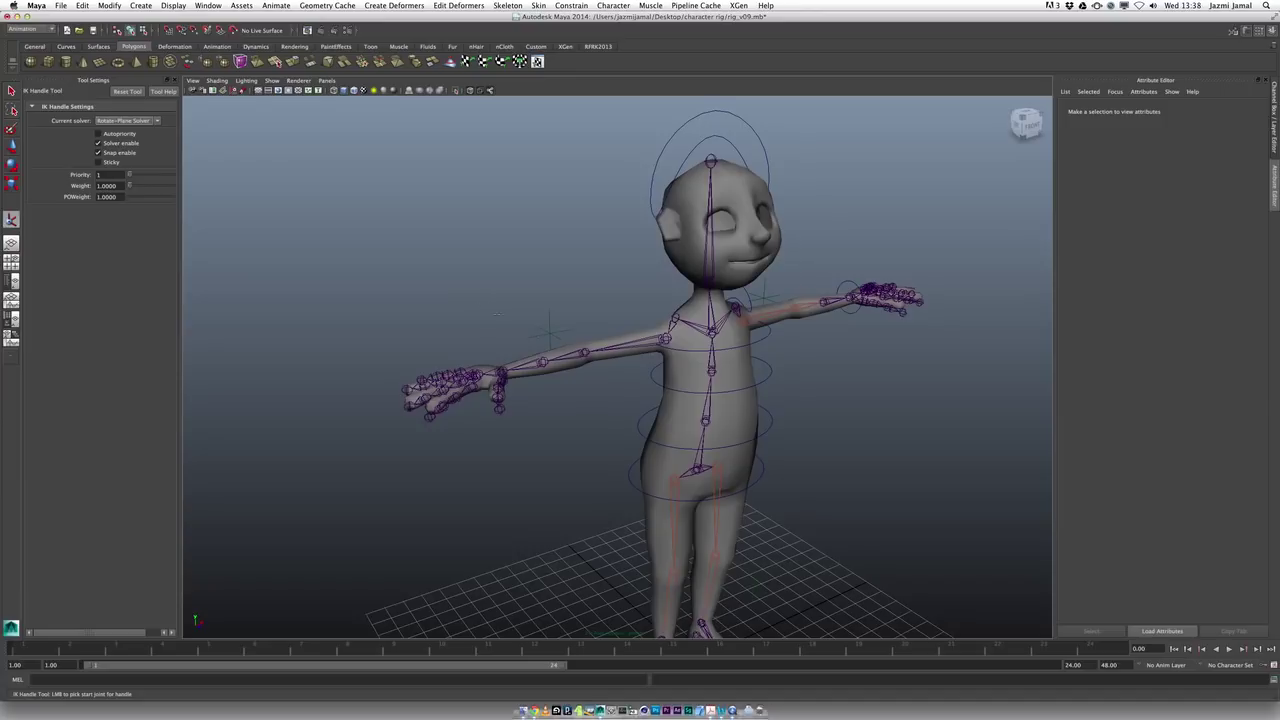
# - Create an IK handle running from the right shoulder joint to the mid-forearm hand-rotation joint
pyautogui.keyDown('alt'); pyautogui.moveTo(484, 306); pyautogui.dragTo(586, 351); pyautogui.keyUp('alt')
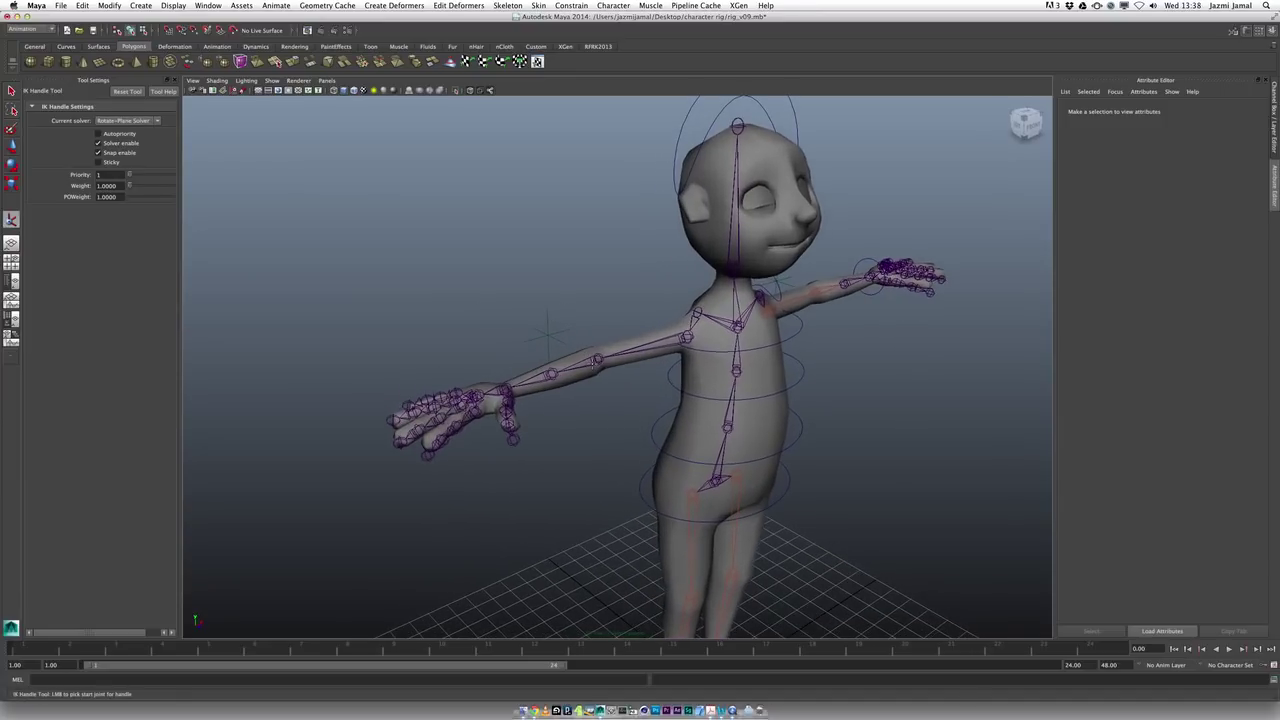
pyautogui.keyDown('alt'); pyautogui.moveTo(669, 362); pyautogui.dragTo(588, 328); pyautogui.keyUp('alt')
pyautogui.keyDown('alt'); pyautogui.moveTo(588, 328); pyautogui.dragTo(603, 356, button='right'); pyautogui.keyUp('alt')
pyautogui.keyDown('alt'); pyautogui.moveTo(603, 356); pyautogui.dragTo(606, 357); pyautogui.keyUp('alt')
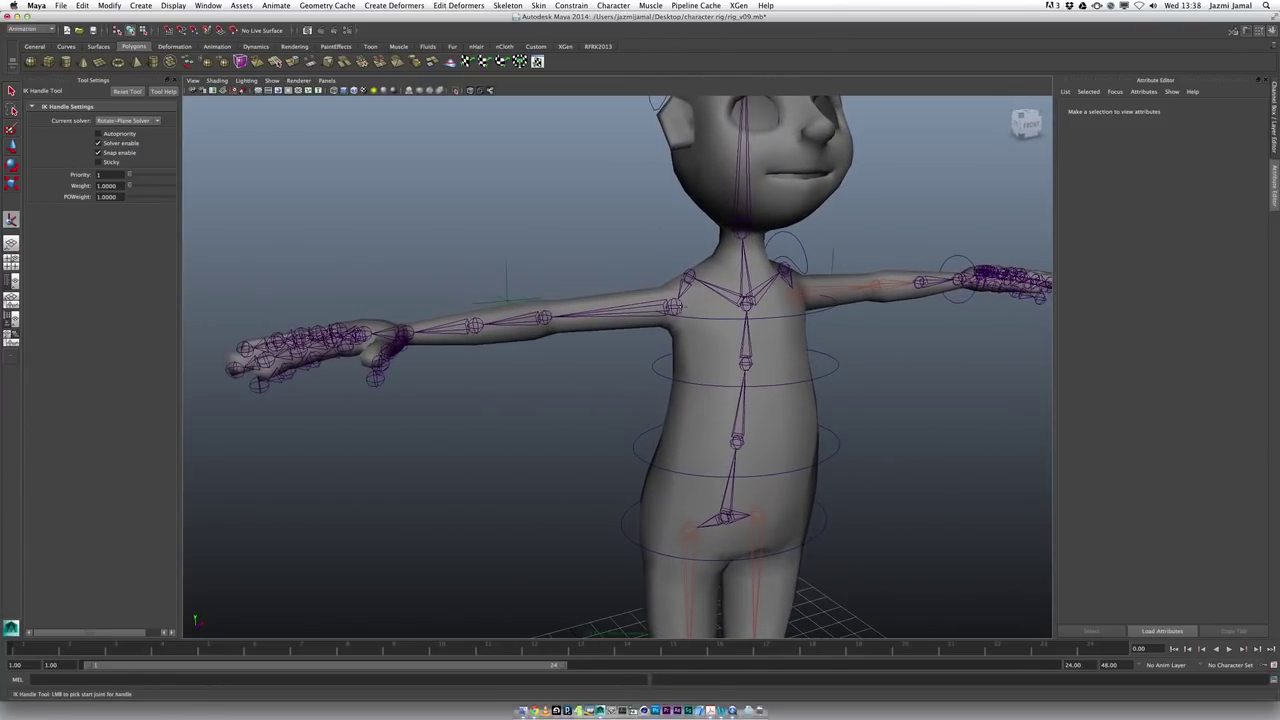
pyautogui.click(673, 307)
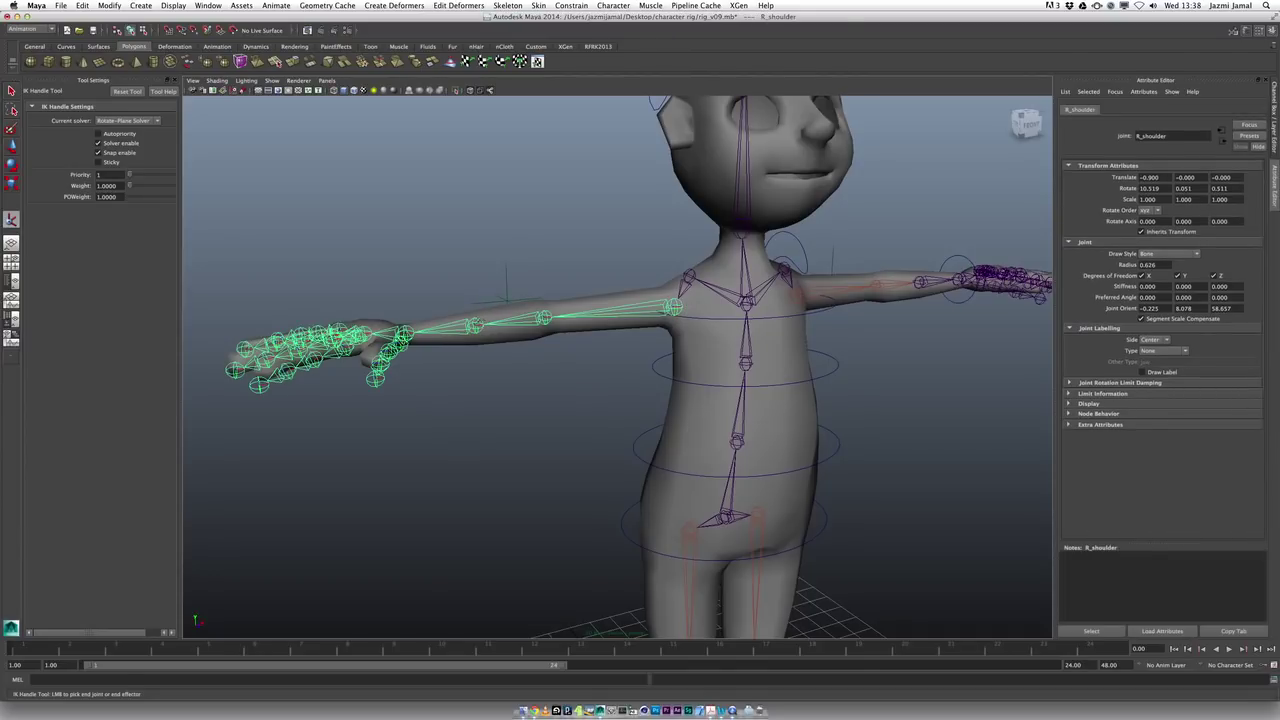
pyautogui.click(477, 318)
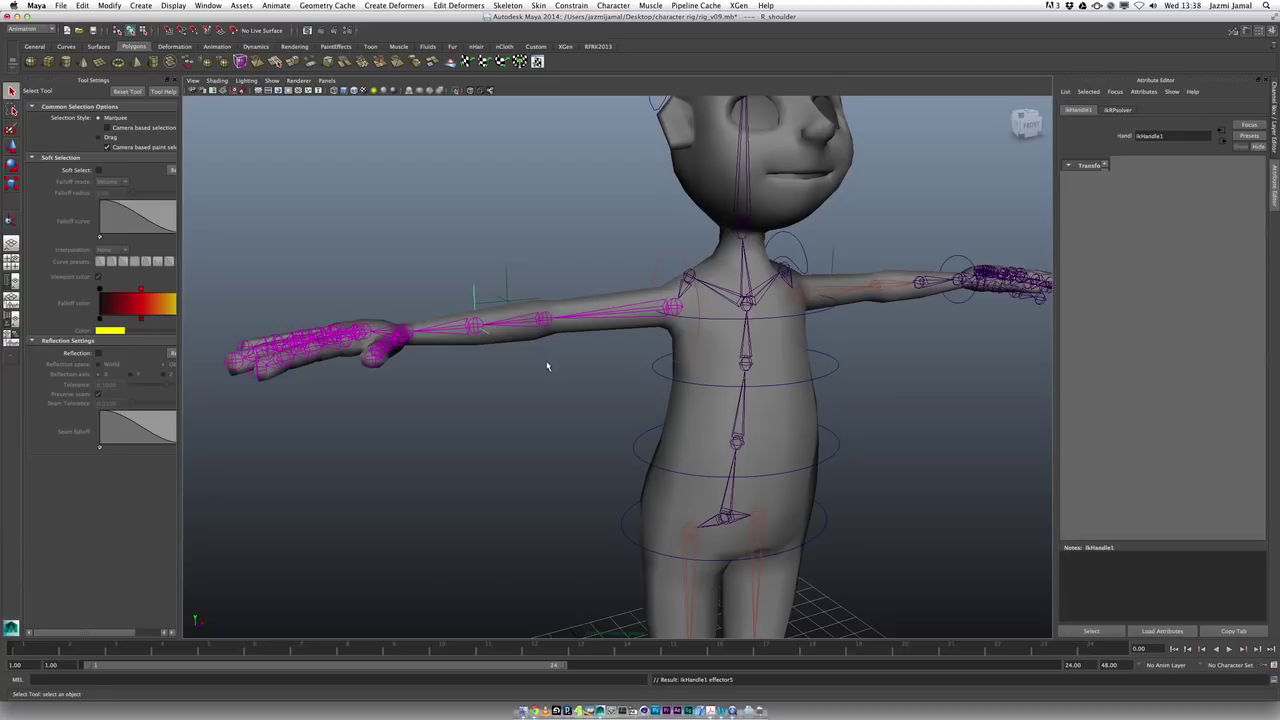
# - Activate the Move tool with the right arm's IK handle selected, and close the tool settings
pyautogui.keyDown('alt'); pyautogui.moveTo(551, 367); pyautogui.dragTo(532, 355); pyautogui.keyUp('alt')
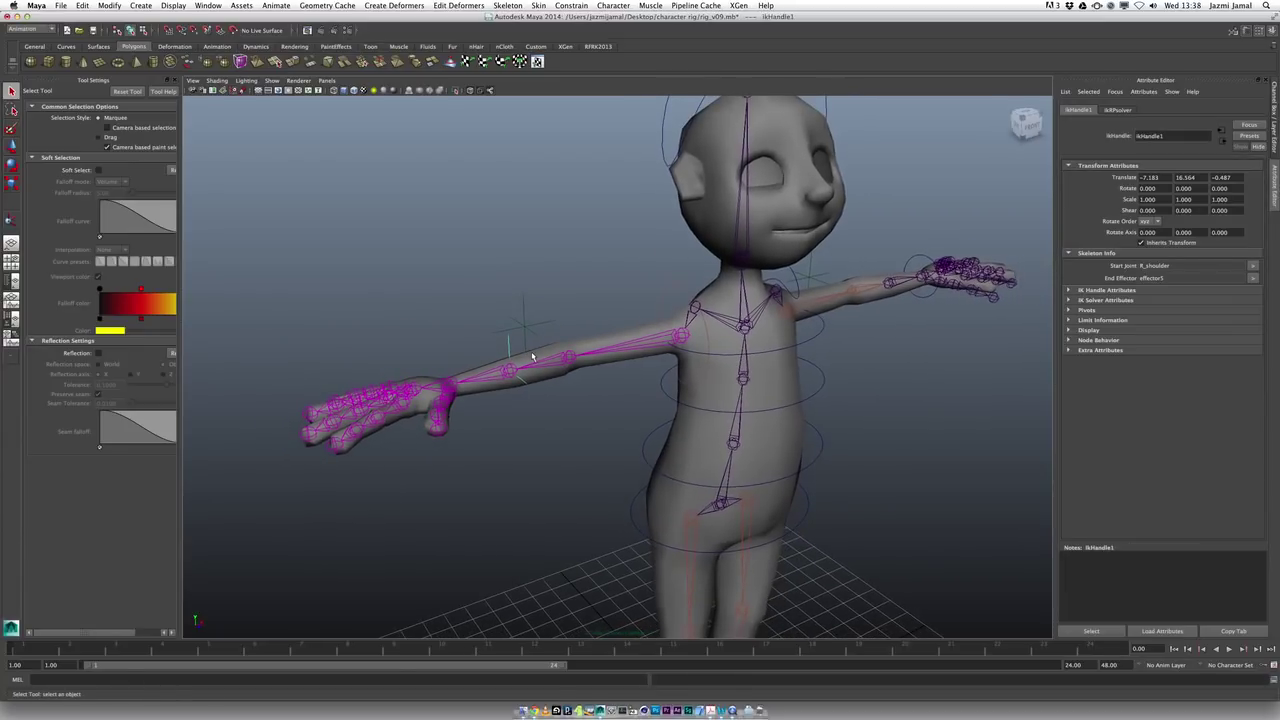
pyautogui.press('w')
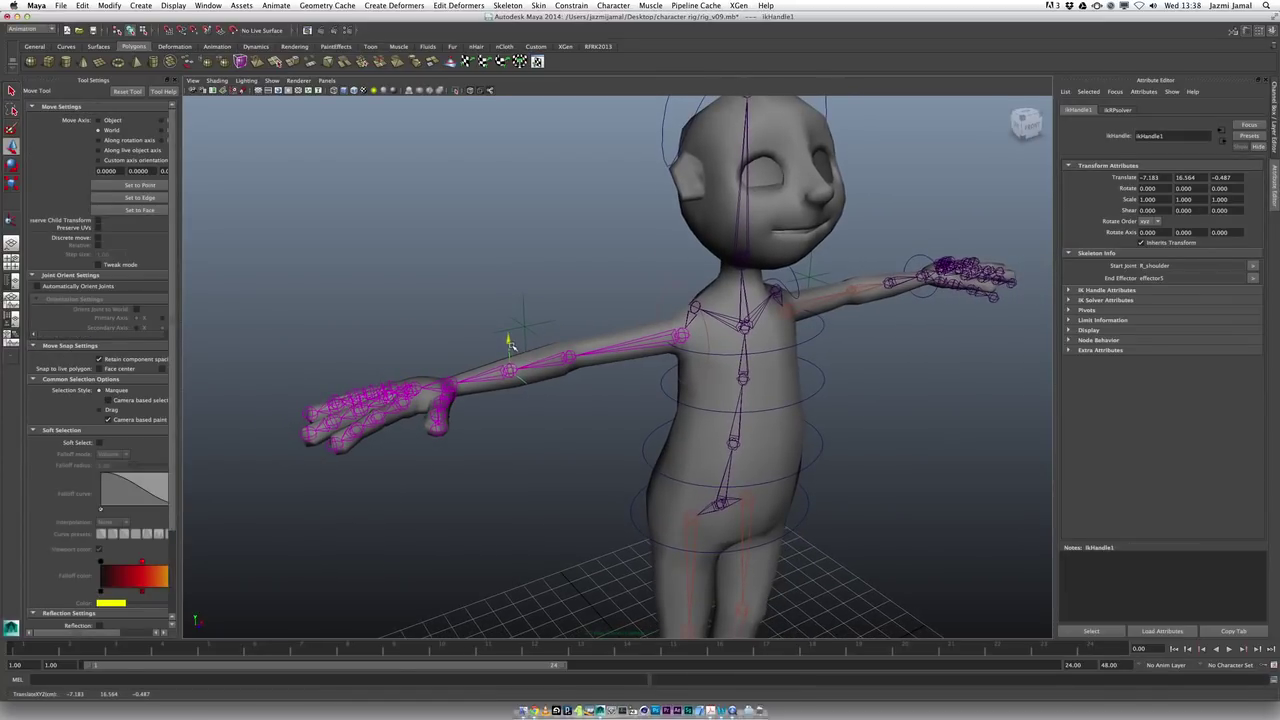
pyautogui.press('ctrl+super+Escape')
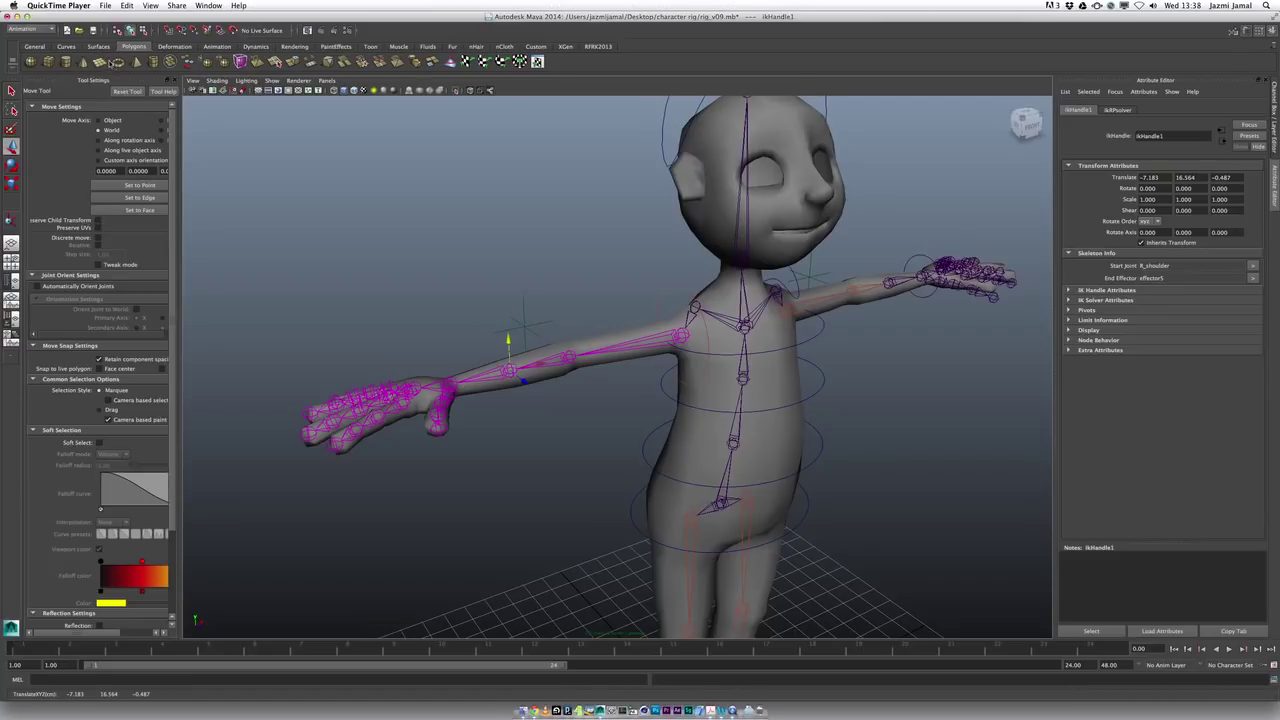
pyautogui.click(174, 82)
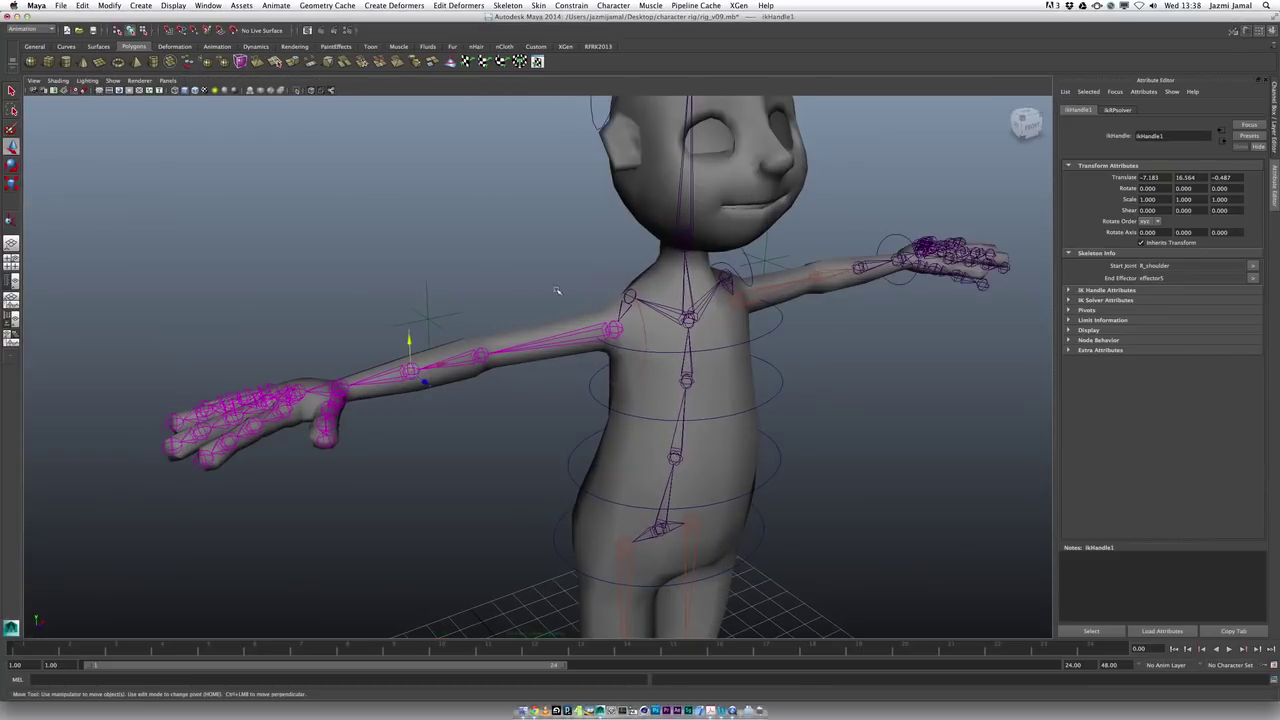
# - Test how the right arm bends by moving its IK handle down and inward, and undo the move
pyautogui.moveTo(413, 373); pyautogui.dragTo(463, 391)
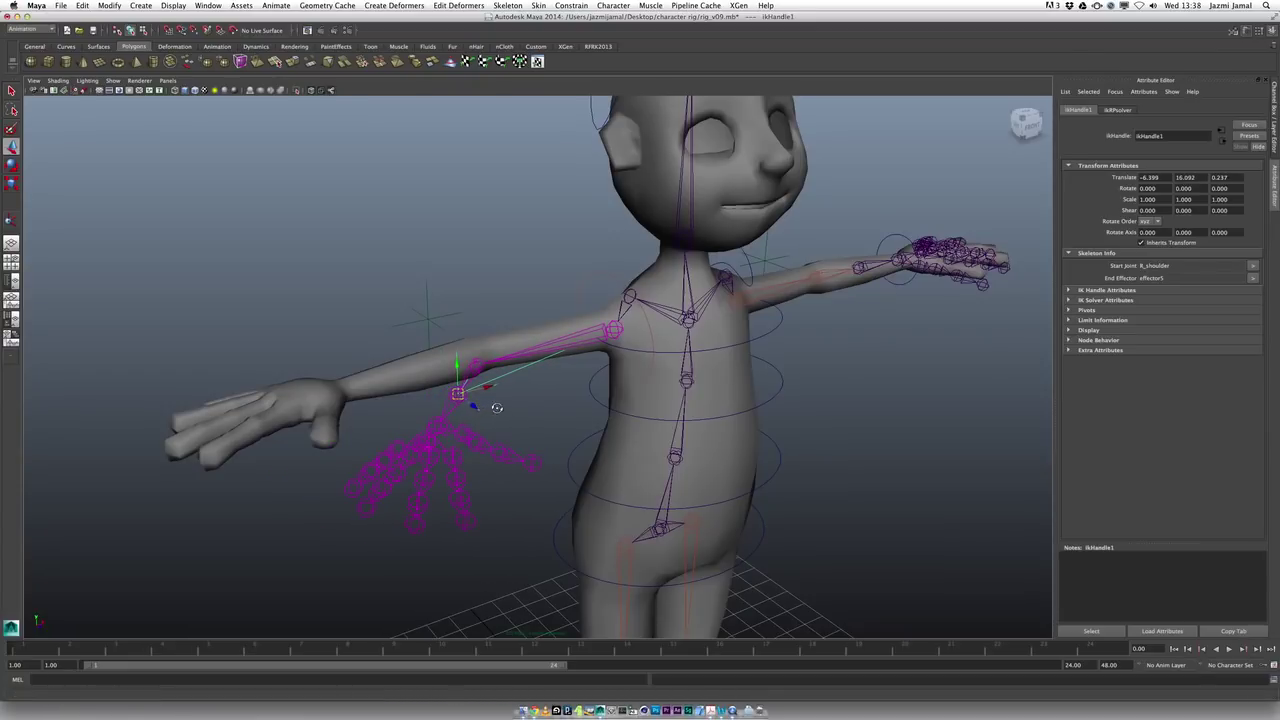
pyautogui.press('[')
pyautogui.press('[')
pyautogui.press('[')
pyautogui.press('[')
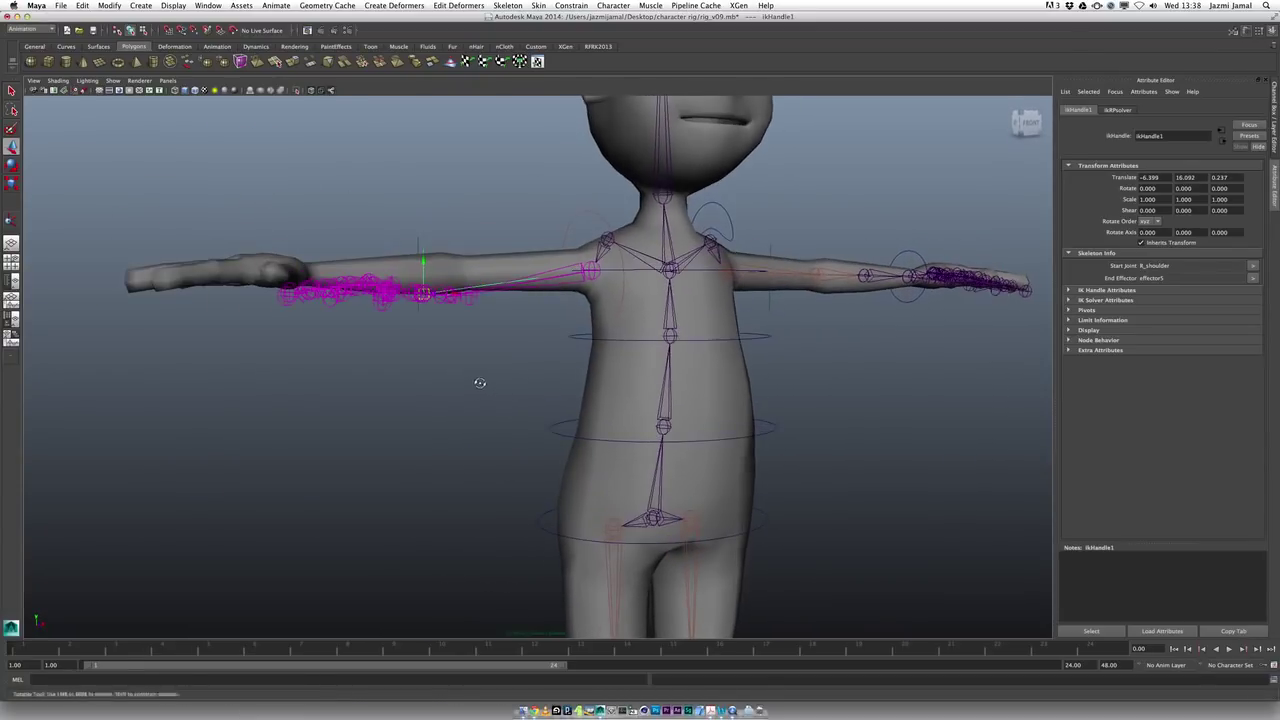
pyautogui.press('z')
pyautogui.press('z')
pyautogui.press('z')
pyautogui.press('[')
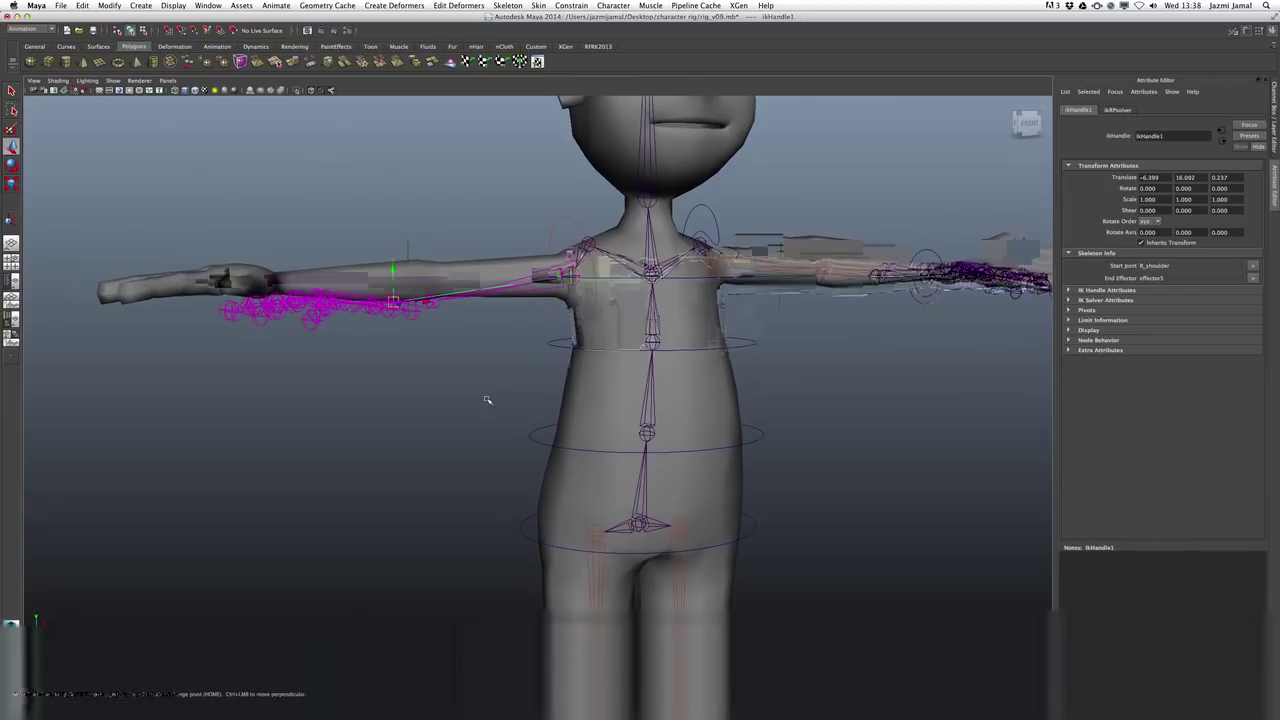
pyautogui.hotkey('shift', 'z')
pyautogui.hotkey('shift', 'z')
pyautogui.hotkey('shift', 'z')
pyautogui.press(']')
pyautogui.press(']')
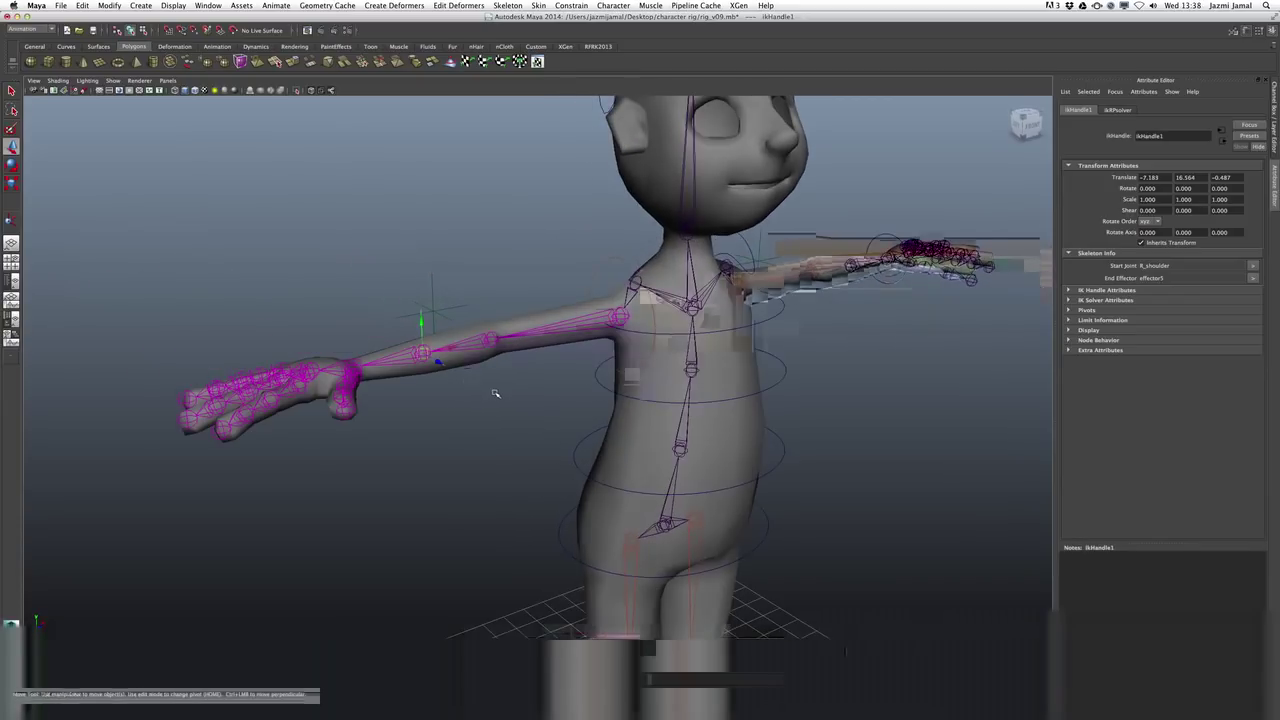
# - Check the start and end joints of the right arm's IK chain by selecting R_shoulder and R_handrot, and clear the selection
pyautogui.keyDown('alt'); pyautogui.moveTo(504, 388); pyautogui.dragTo(478, 374); pyautogui.keyUp('alt')
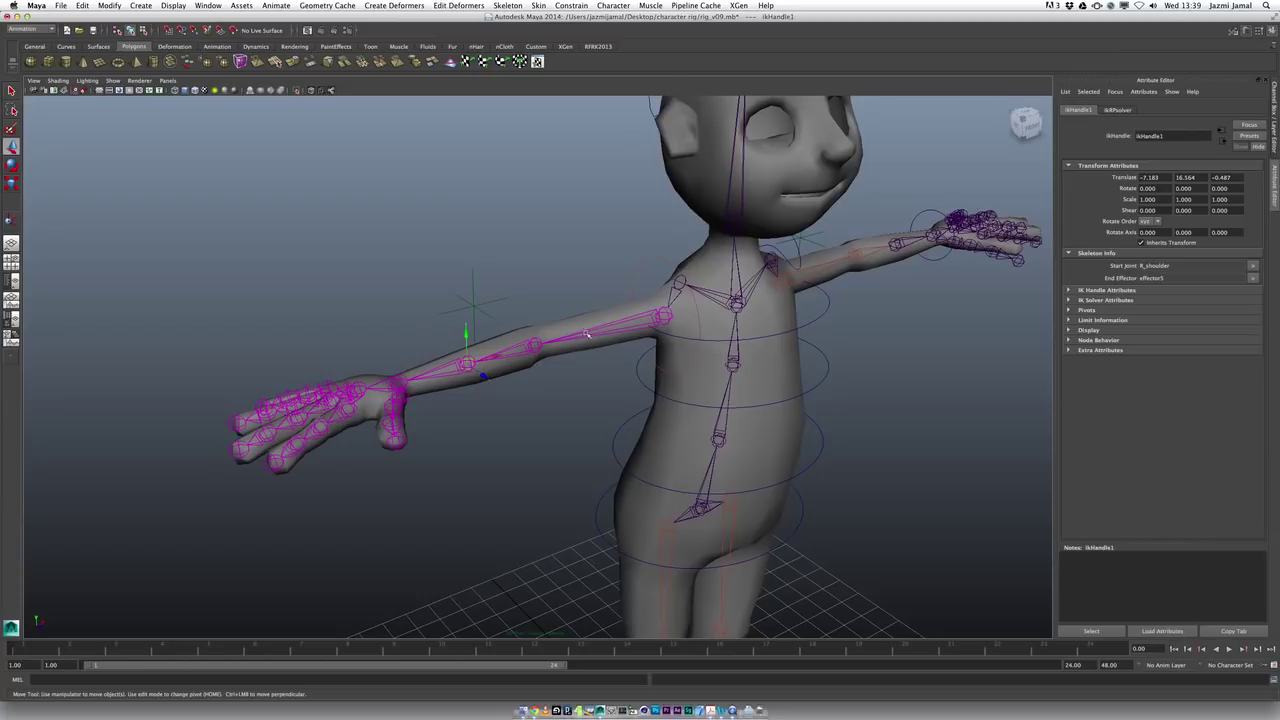
pyautogui.click(670, 317)
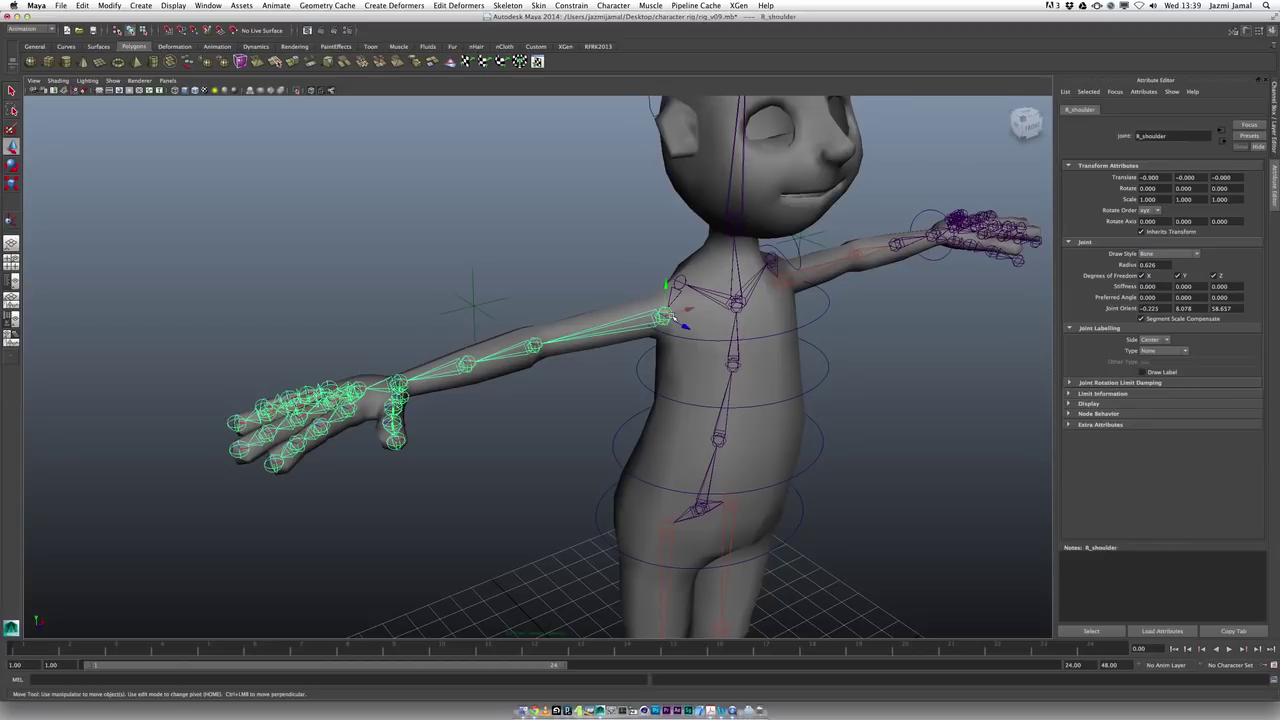
pyautogui.click(466, 364)
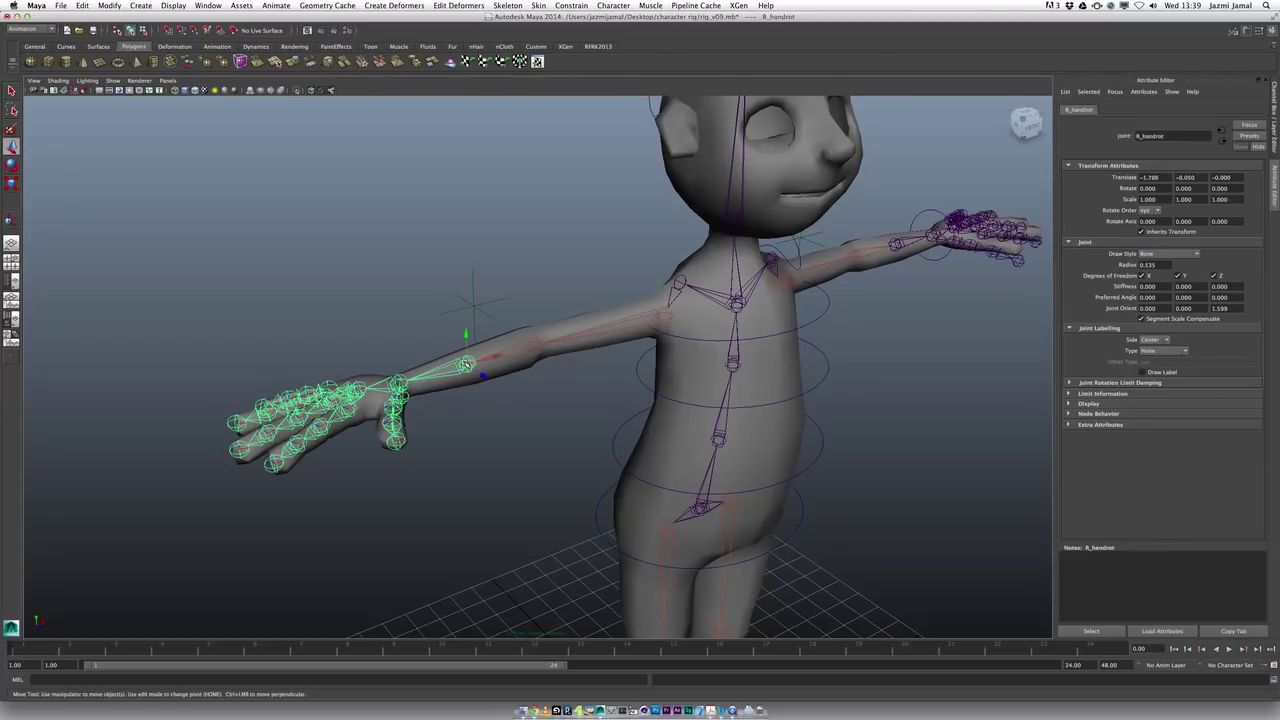
pyautogui.moveTo(483, 421)
pyautogui.keyDown('alt'); pyautogui.mouseDown()
pyautogui.moveTo(462, 410)
pyautogui.moveTo(473, 422)
pyautogui.mouseUp(); pyautogui.keyUp('alt')
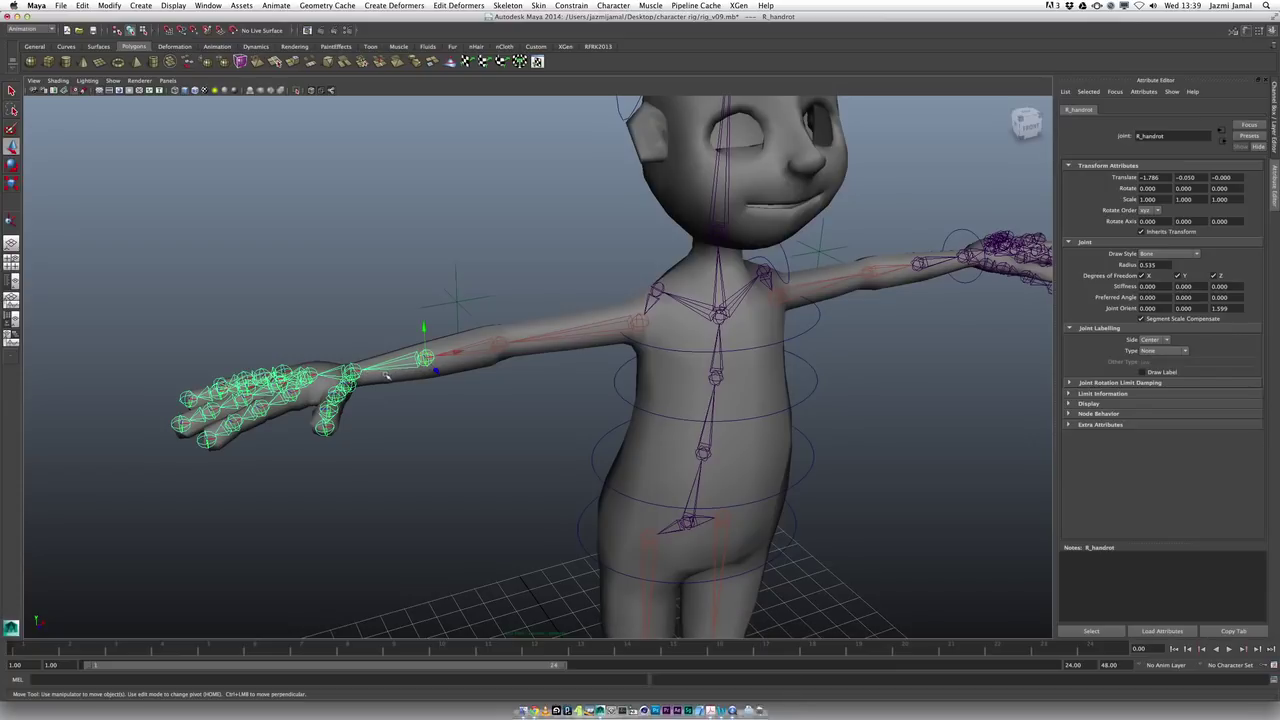
pyautogui.click(419, 395)
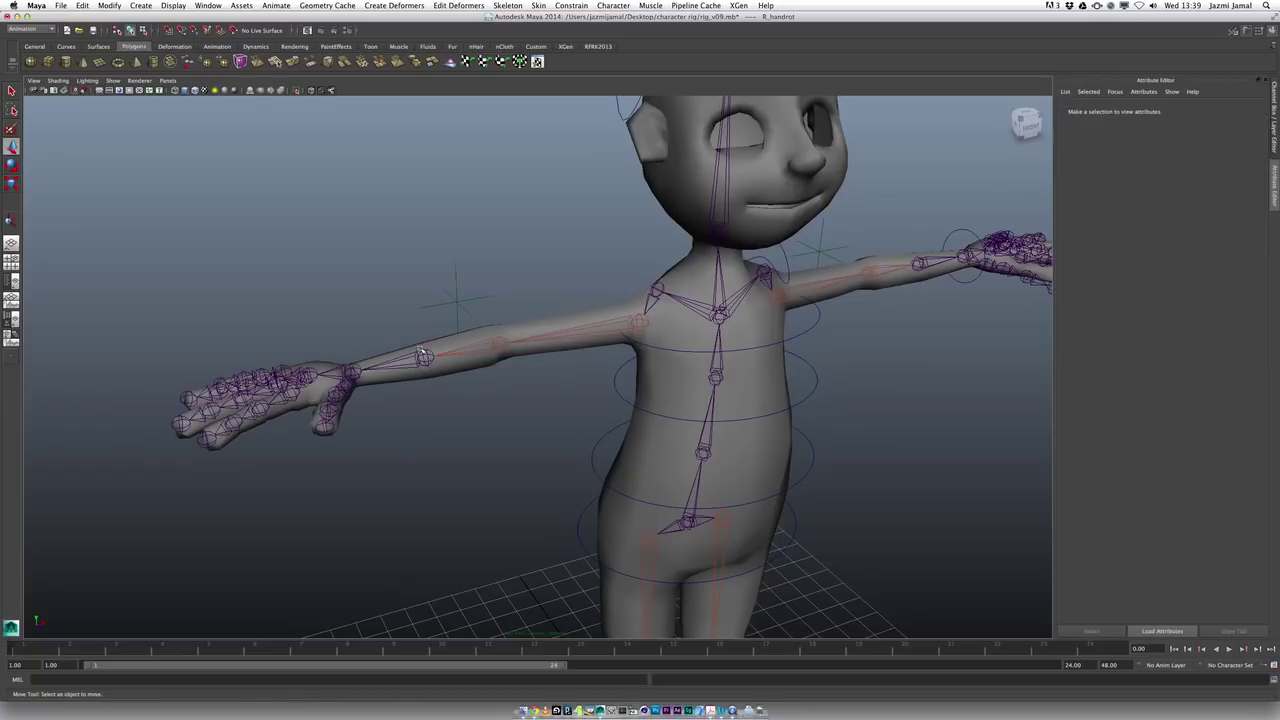
# - Select the right arm's IK handle and open the Hypergraph: Hierarchy, placing and resizing its window beside the arm
pyautogui.click(425, 340)
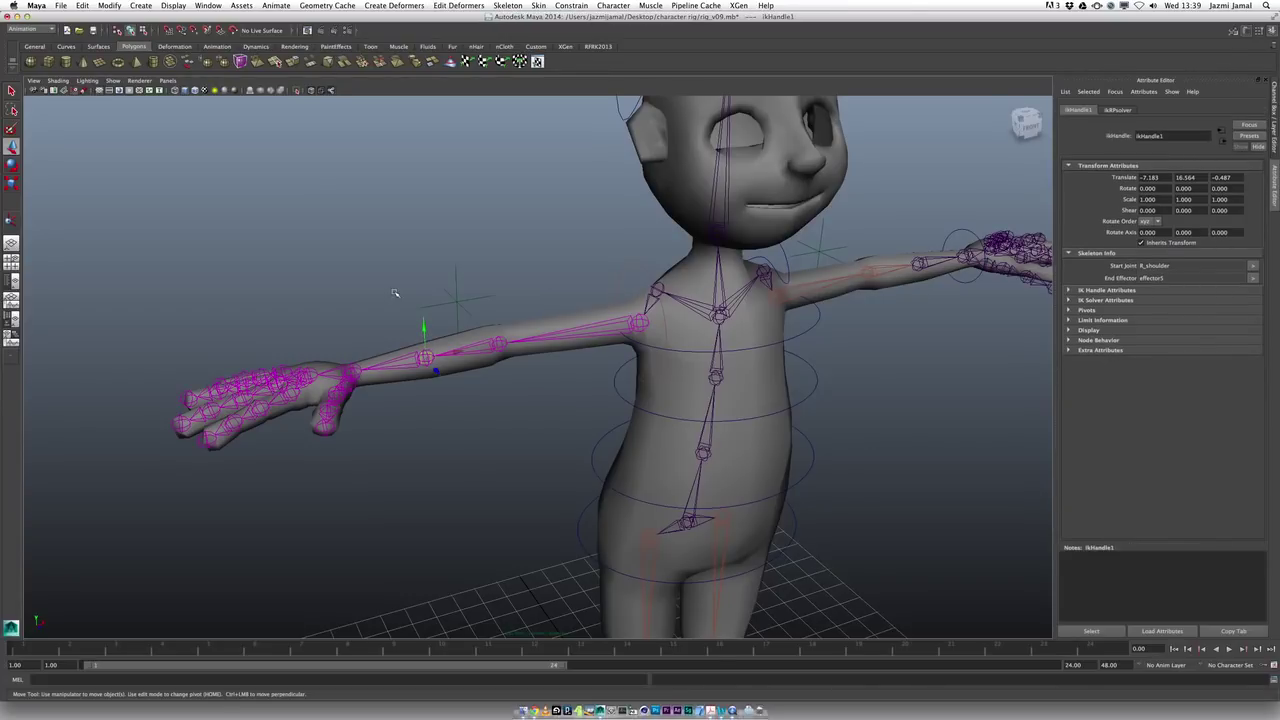
pyautogui.click(210, 6)
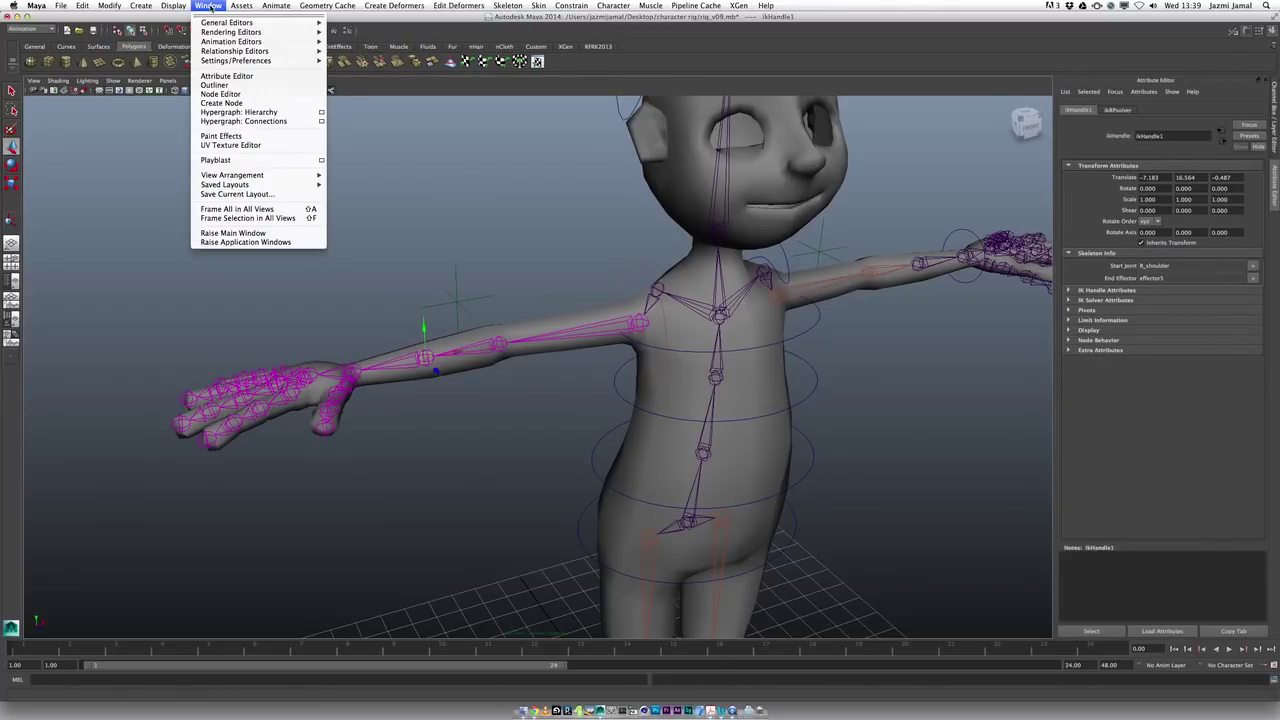
pyautogui.click(268, 112)
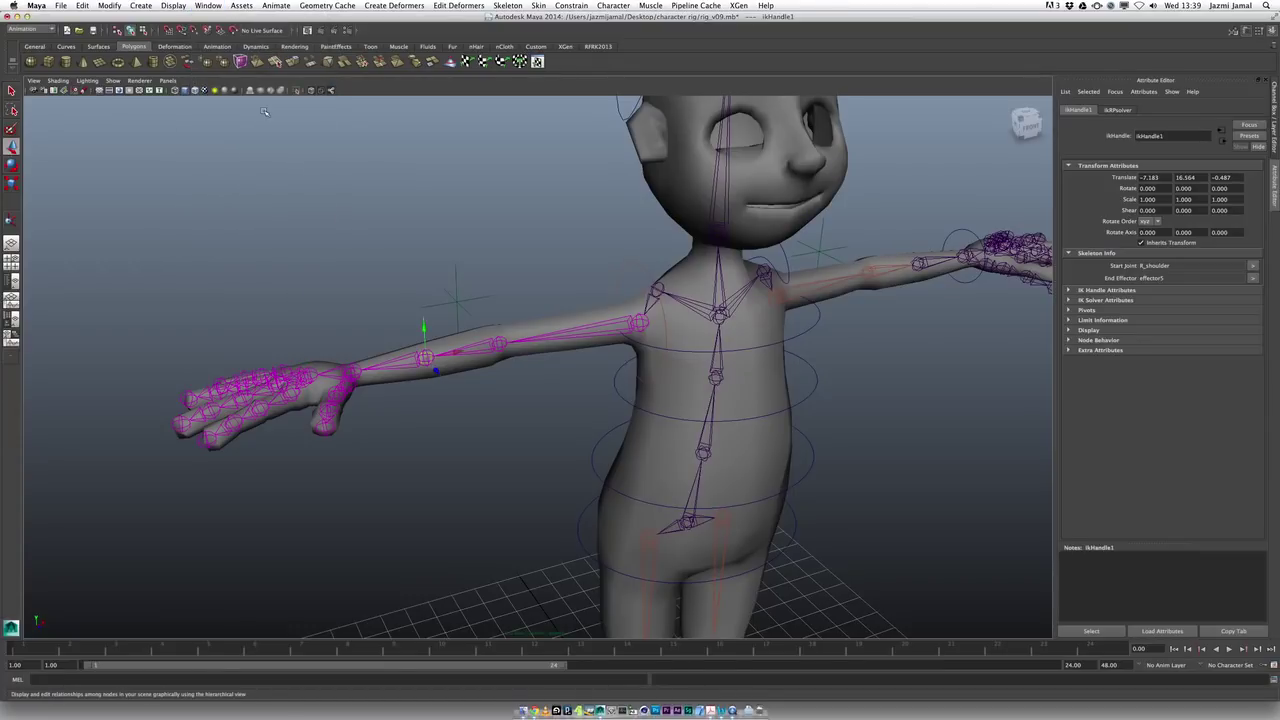
pyautogui.moveTo(324, 131); pyautogui.dragTo(792, 92)
pyautogui.moveTo(913, 297); pyautogui.dragTo(1001, 397)
# - Locate the right arm's IK effector (effector5) in the joint hierarchy and select it
pyautogui.press('a')
pyautogui.scroll(-5, 892, 321)
pyautogui.scroll(4, 891, 320)
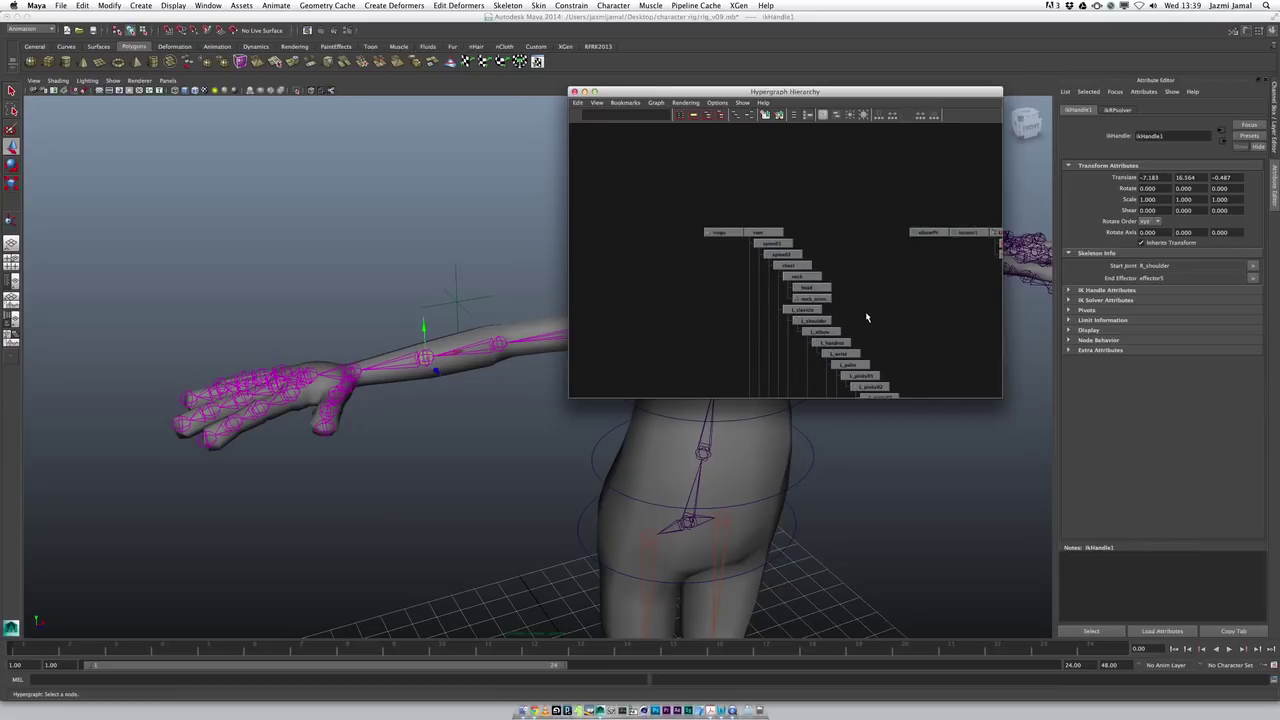
pyautogui.scroll(-6, 869, 315)
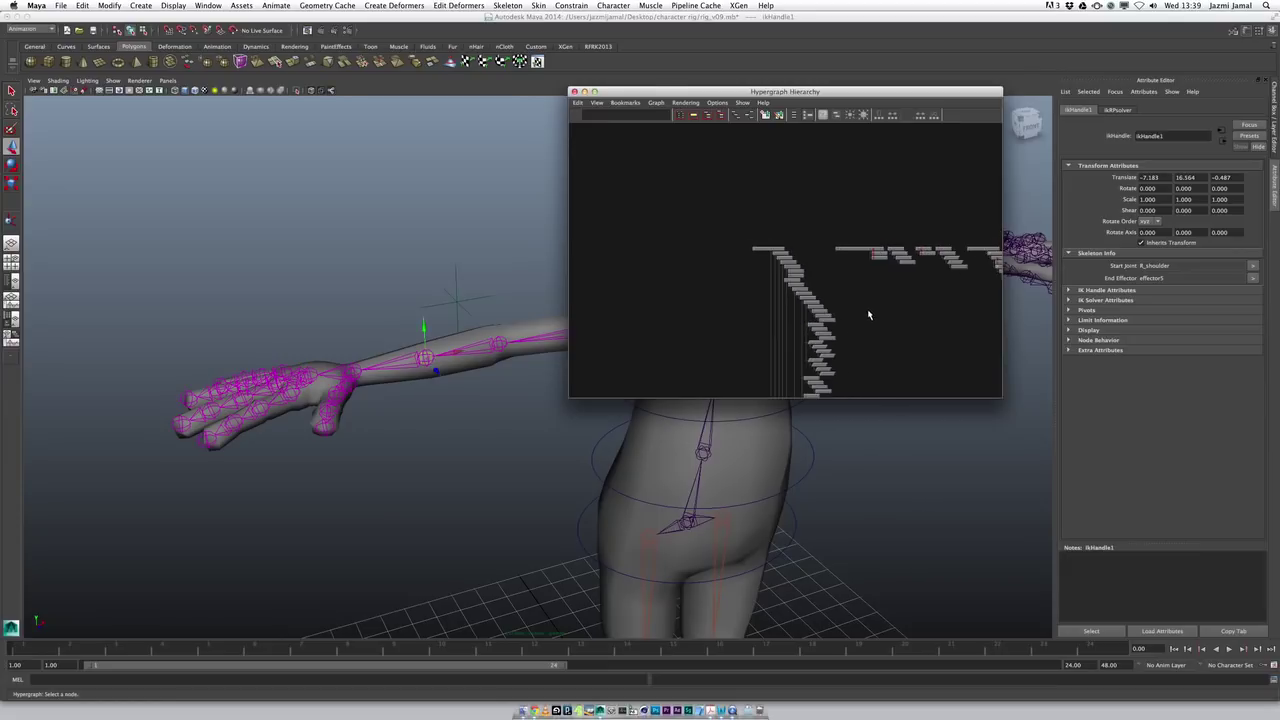
pyautogui.scroll(1, 868, 315)
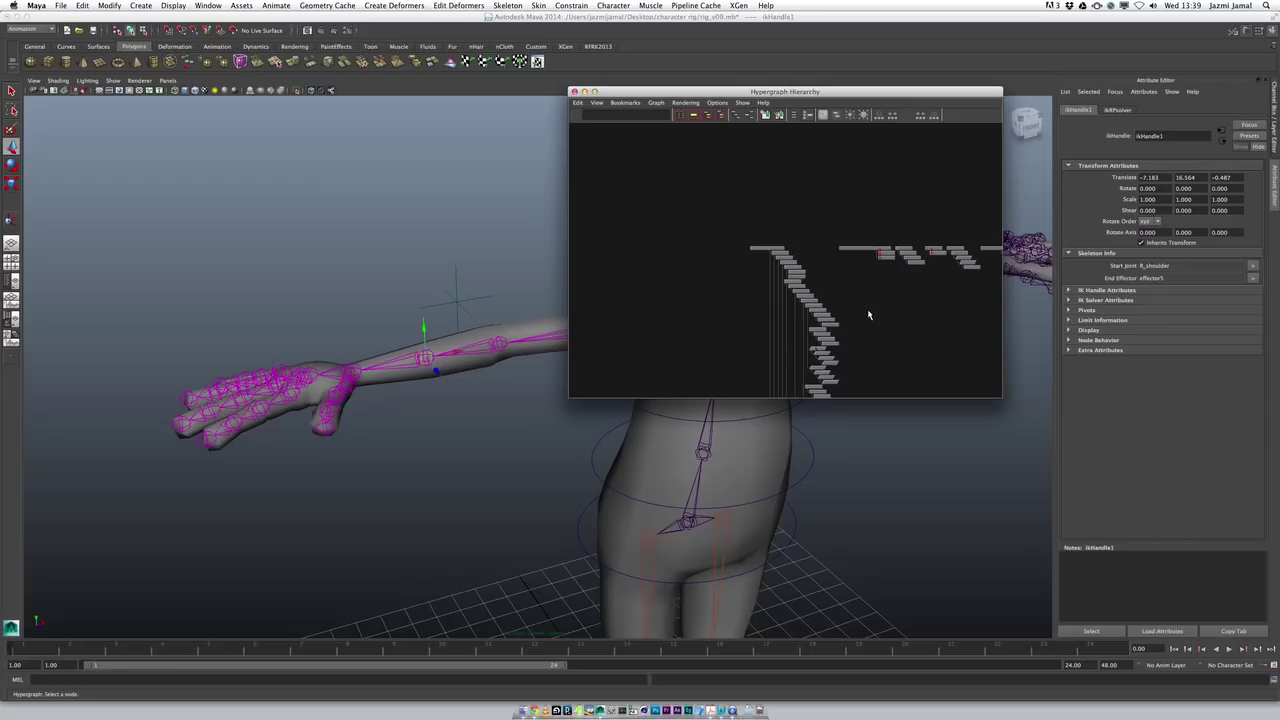
pyautogui.scroll(2, 858, 315)
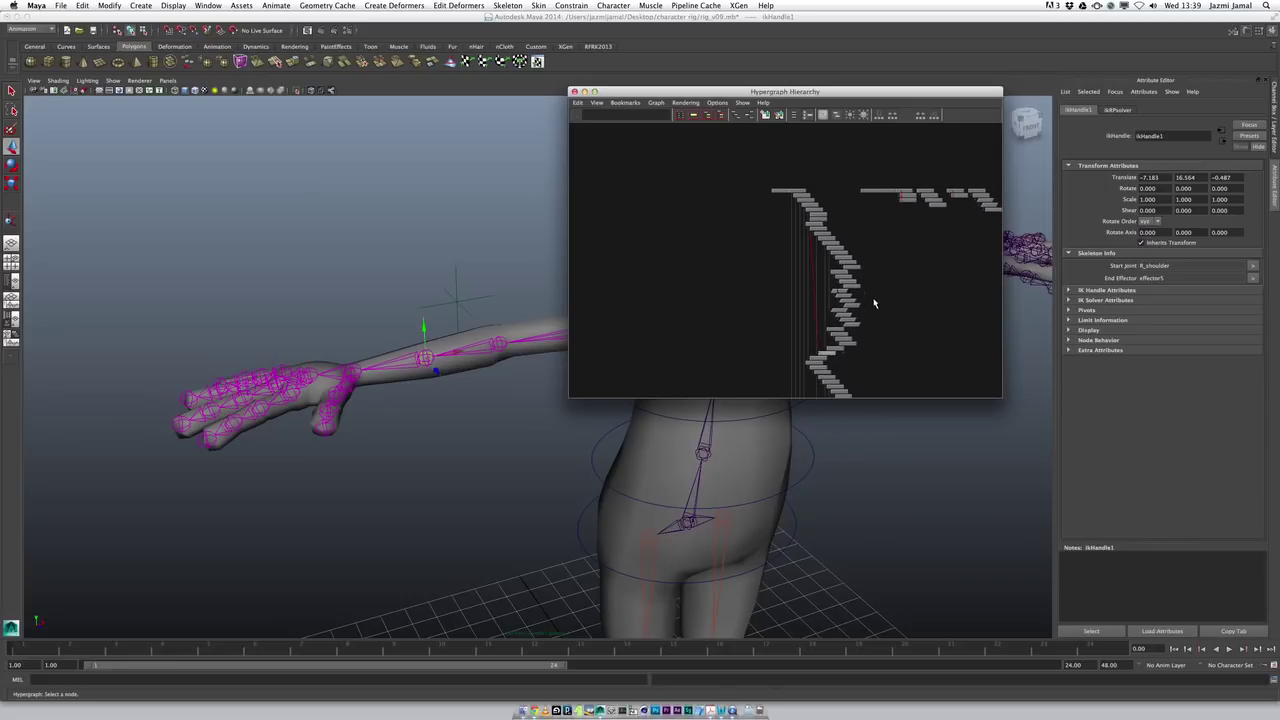
pyautogui.keyDown('alt'); pyautogui.moveTo(894, 309); pyautogui.dragTo(866, 287, button='middle'); pyautogui.keyUp('alt')
pyautogui.scroll(2, 860, 300)
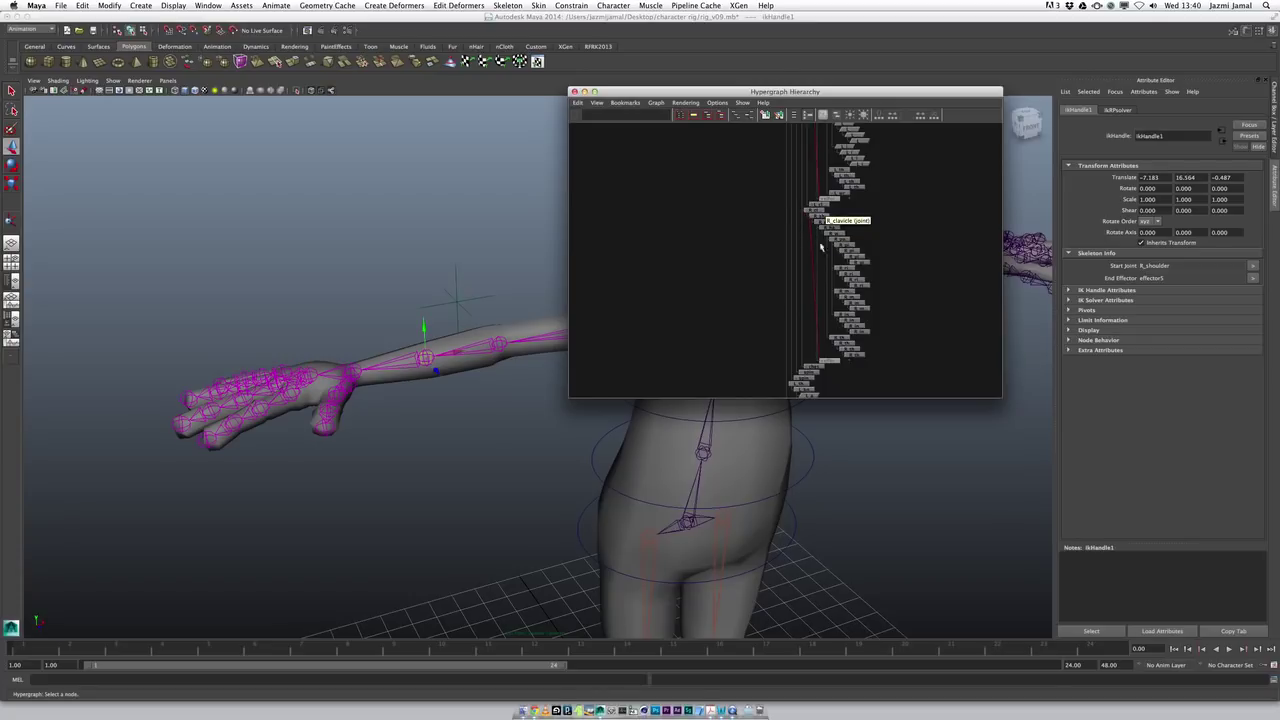
pyautogui.click(829, 361)
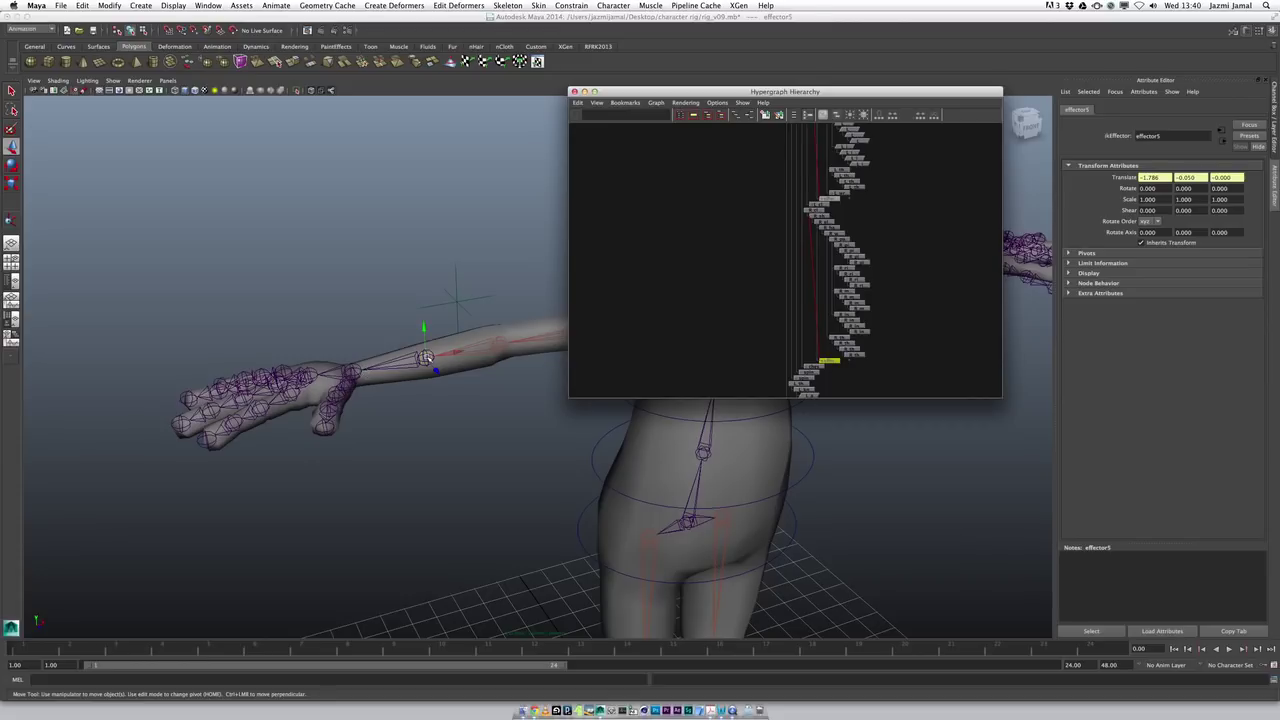
# - Move the pivot of the right arm's IK effector from the forearm joint to the wrist joint, and close the Hypergraph window
pyautogui.keyDown('alt'); pyautogui.moveTo(355, 371); pyautogui.dragTo(391, 345); pyautogui.keyUp('alt')
pyautogui.press('Home')
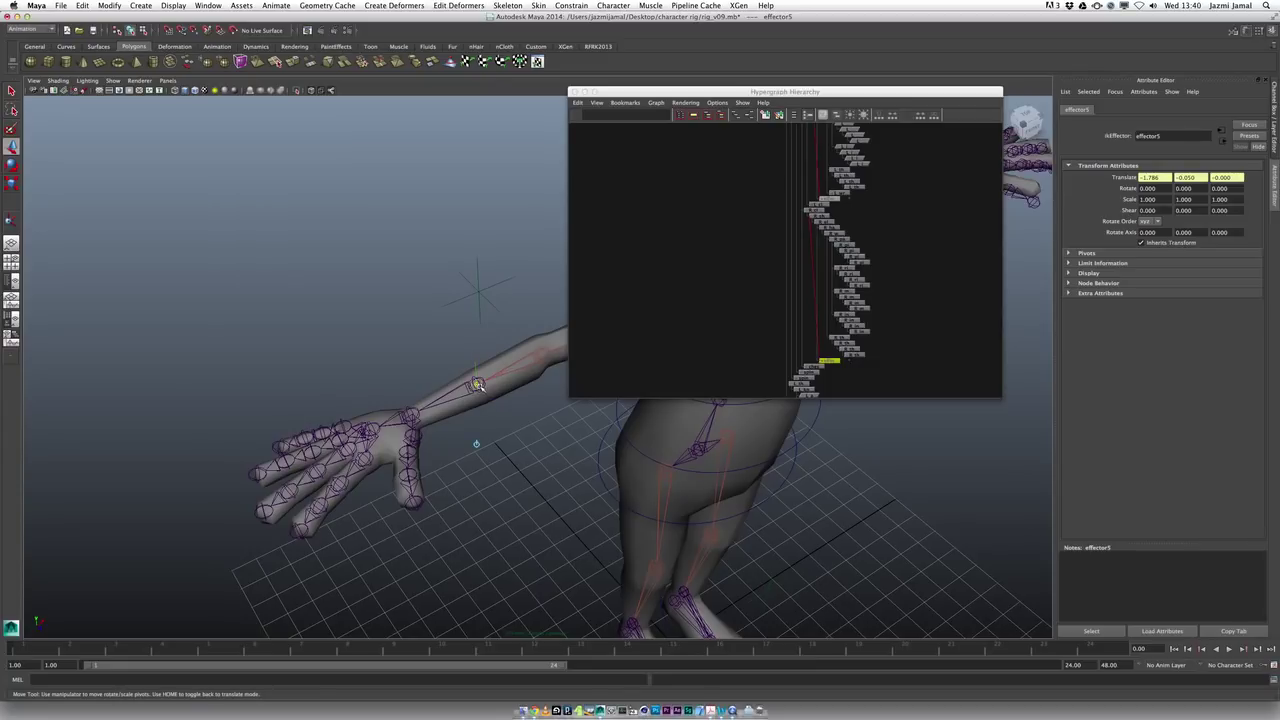
pyautogui.moveTo(477, 385); pyautogui.dragTo(410, 413)
pyautogui.press('Insert')
pyautogui.keyDown('alt'); pyautogui.moveTo(440, 430); pyautogui.dragTo(418, 388); pyautogui.keyUp('alt')
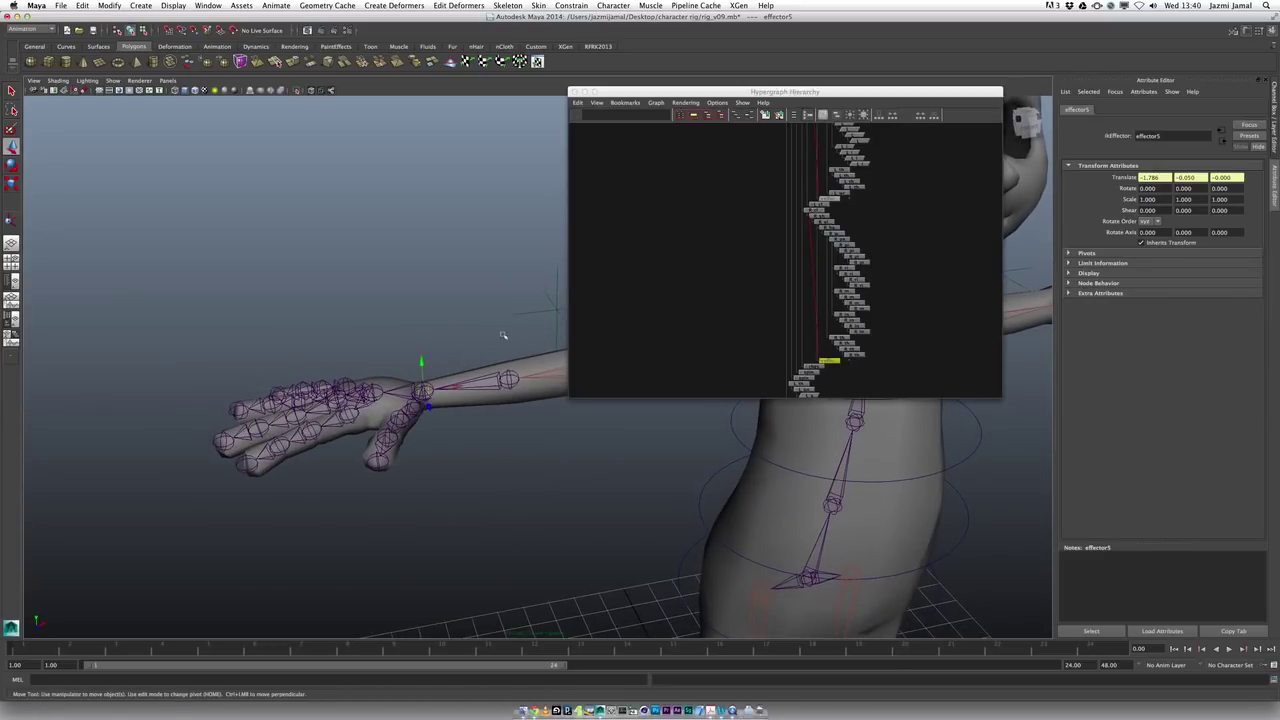
pyautogui.click(575, 91)
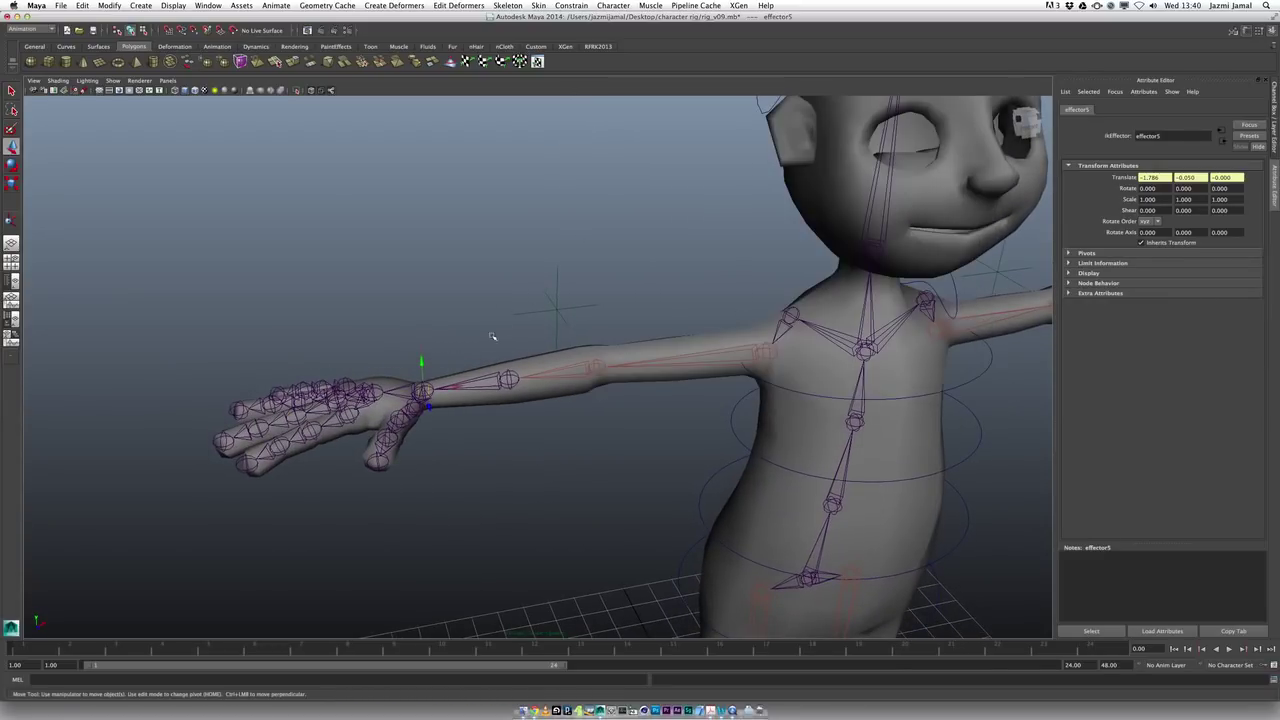
# - Select the right arm's IK handle at the wrist, test the bend by moving it down and inward, and undo the move
pyautogui.keyDown('alt'); pyautogui.moveTo(537, 363); pyautogui.dragTo(532, 351); pyautogui.keyUp('alt')
pyautogui.click(442, 373)
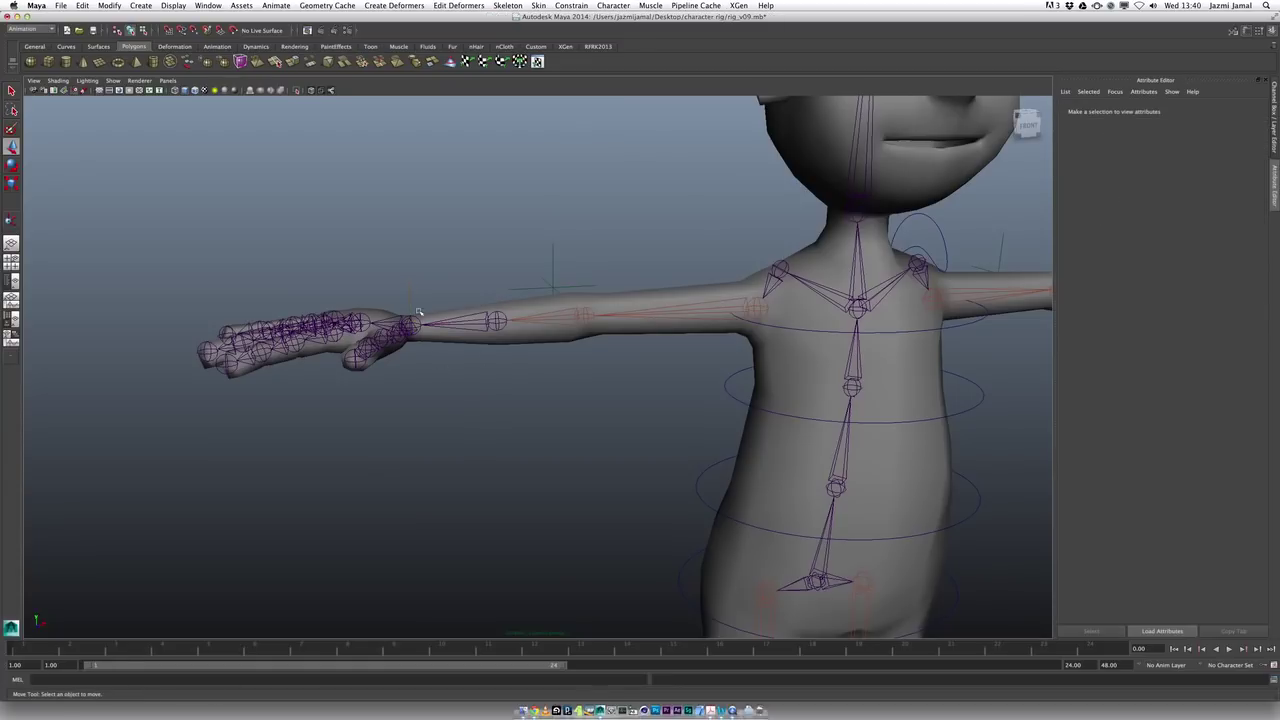
pyautogui.click(414, 290)
pyautogui.keyDown('alt'); pyautogui.moveTo(514, 371); pyautogui.dragTo(515, 397); pyautogui.keyUp('alt')
pyautogui.keyDown('alt'); pyautogui.moveTo(631, 437); pyautogui.dragTo(547, 430); pyautogui.keyUp('alt')
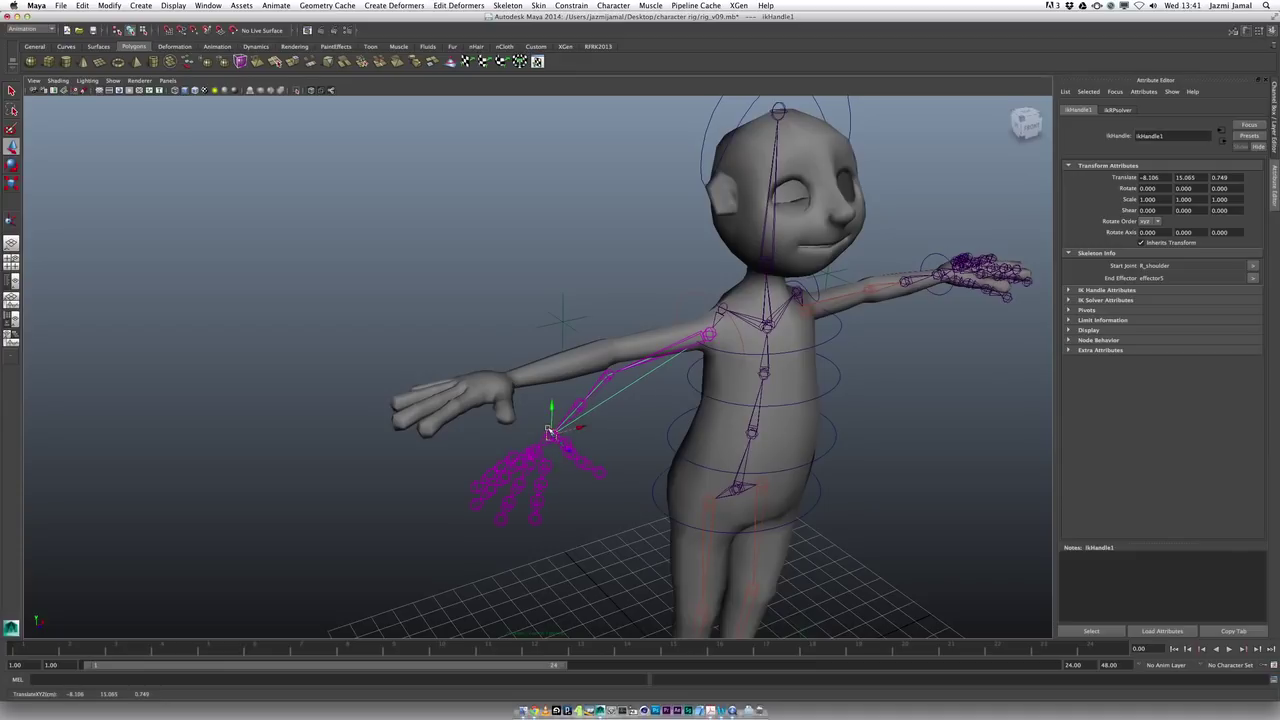
pyautogui.hotkey('ctrl', 'z')
pyautogui.press('[')
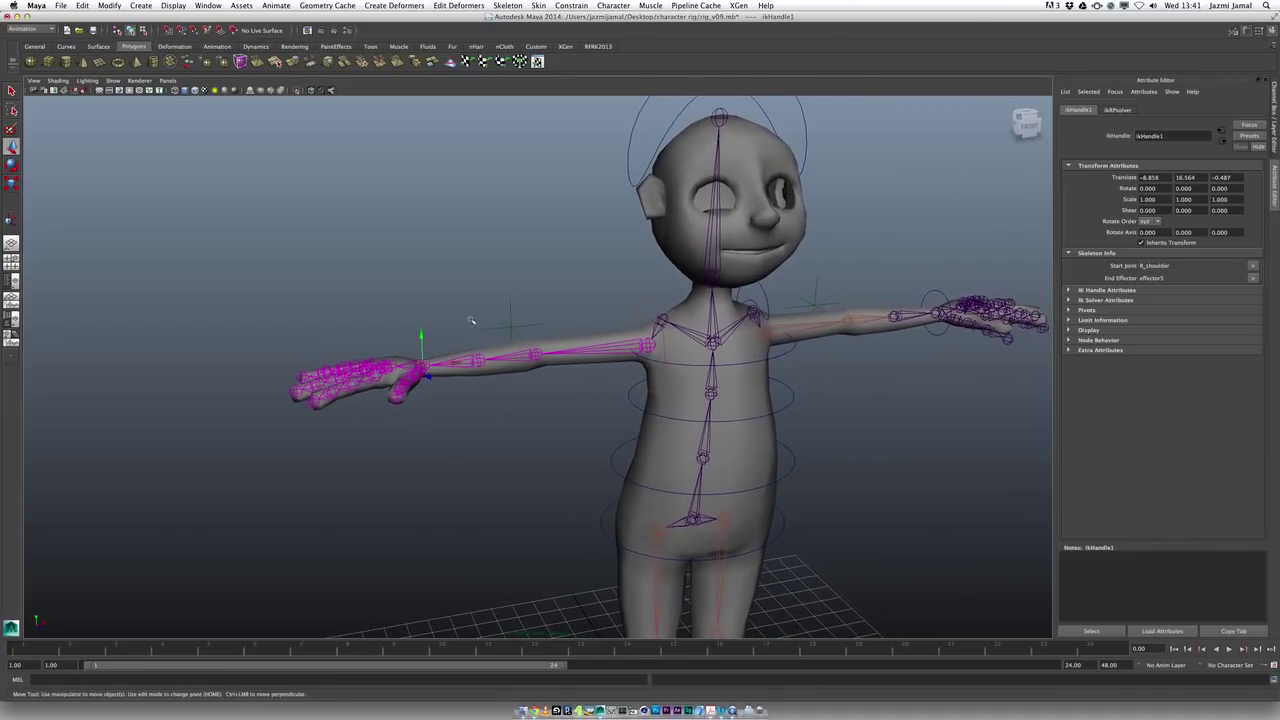
# - Compare the naming of the right and left arms' IK handles by selecting each one in turn
pyautogui.click(1273, 42)
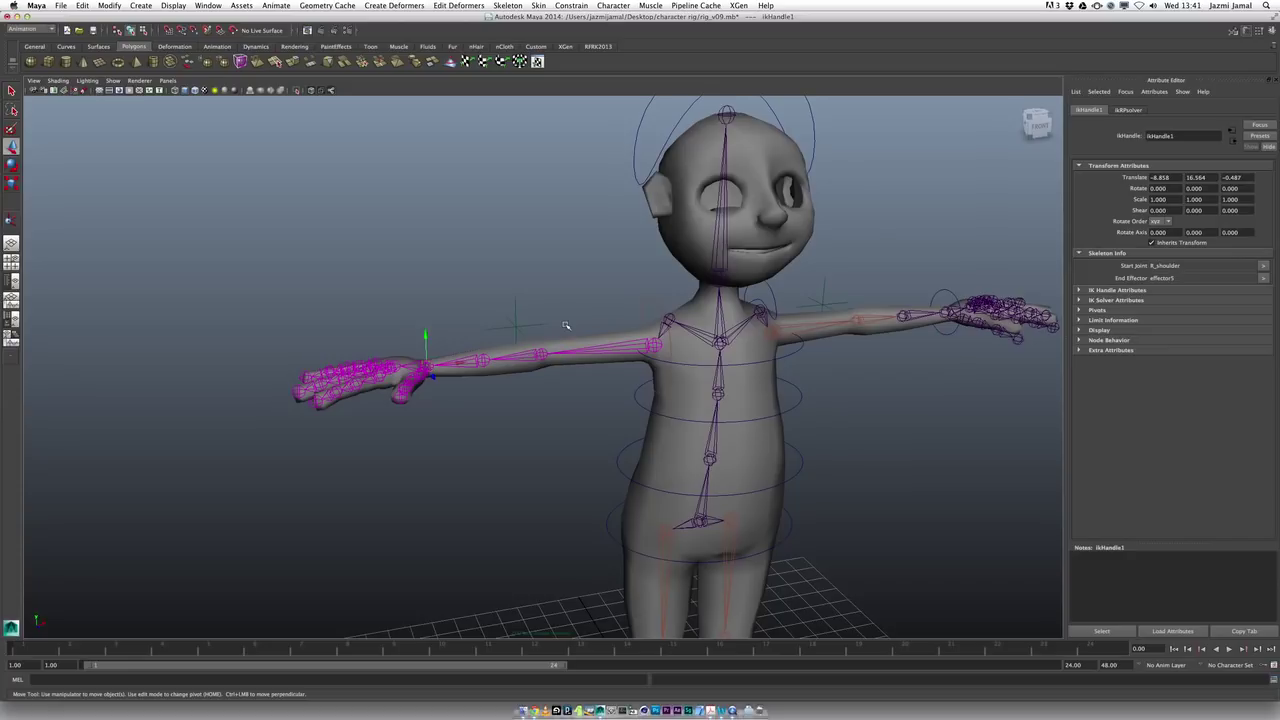
pyautogui.click(434, 326)
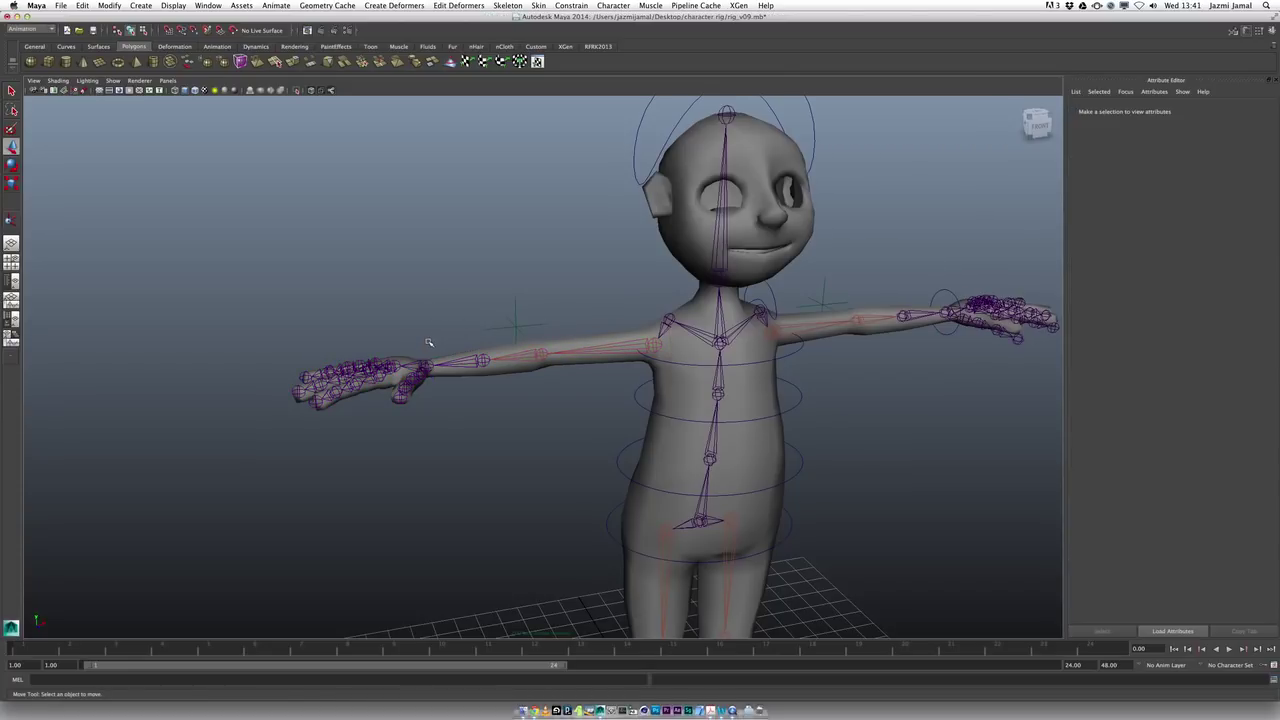
pyautogui.click(426, 343)
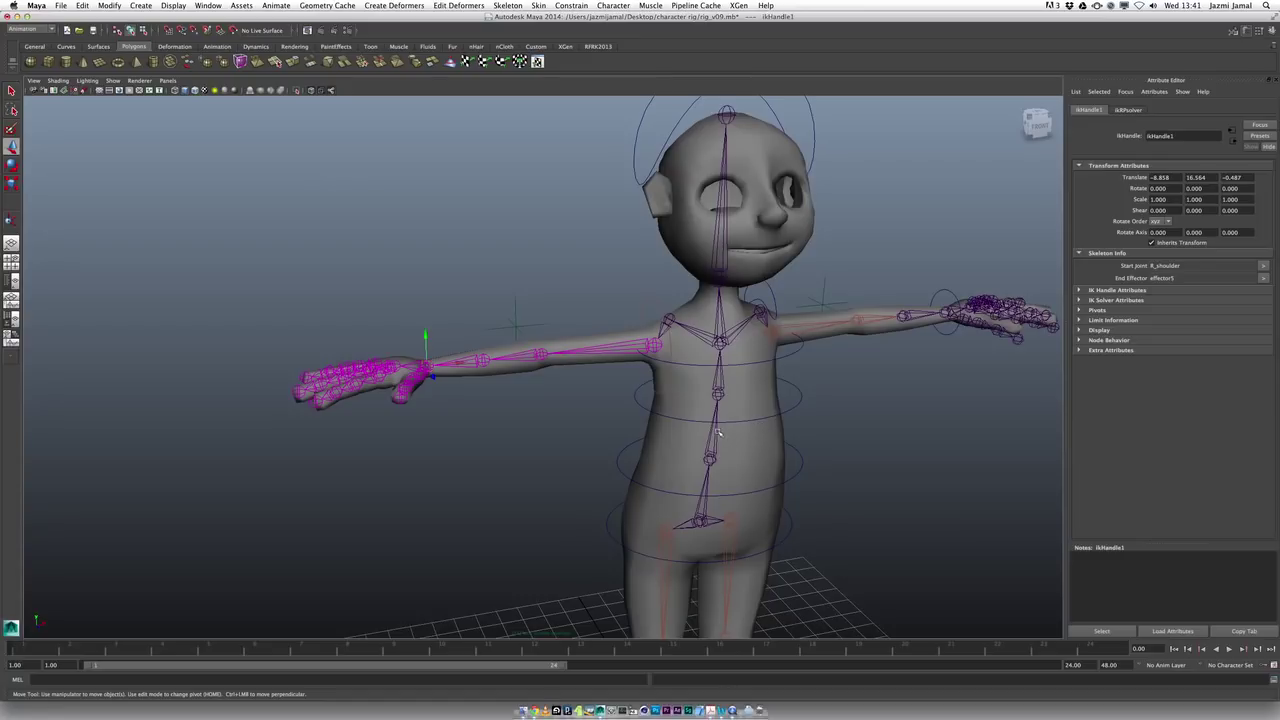
pyautogui.click(943, 329)
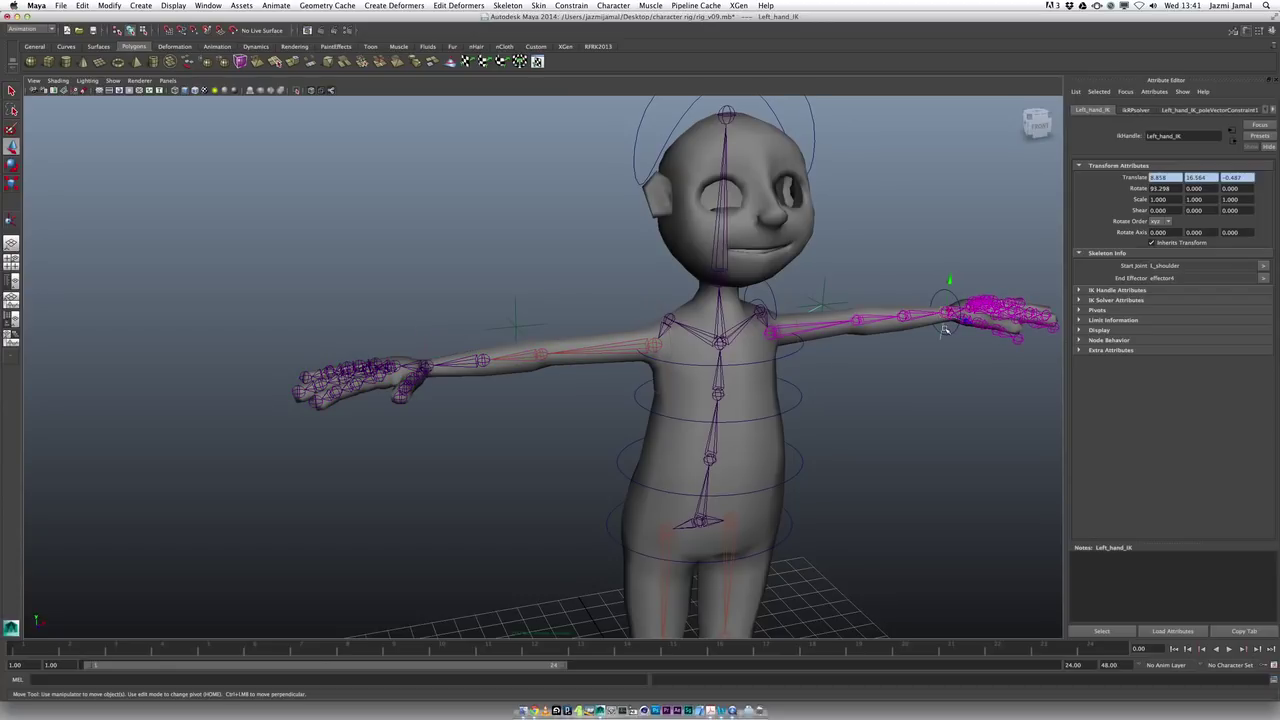
# - Show the Channel Box and rename the right arm's IK handle as Right_hand_IK
pyautogui.click(1271, 33)
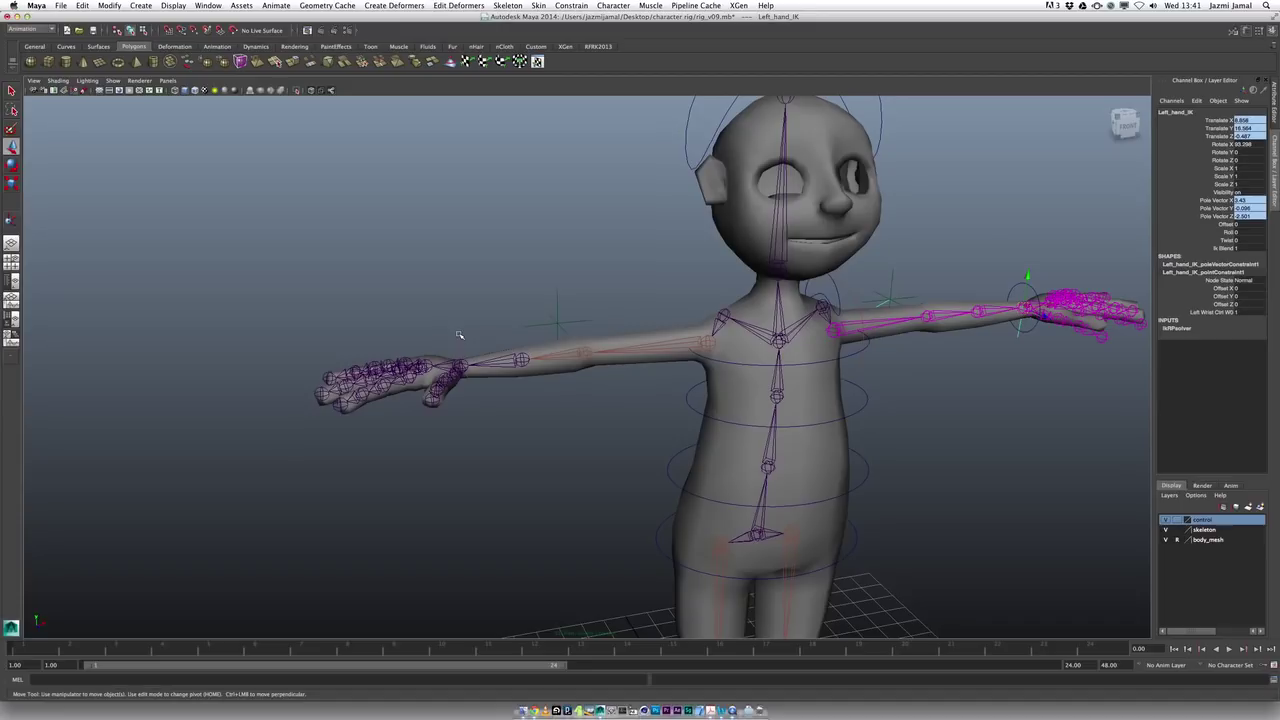
pyautogui.click(459, 335)
pyautogui.click(1196, 112)
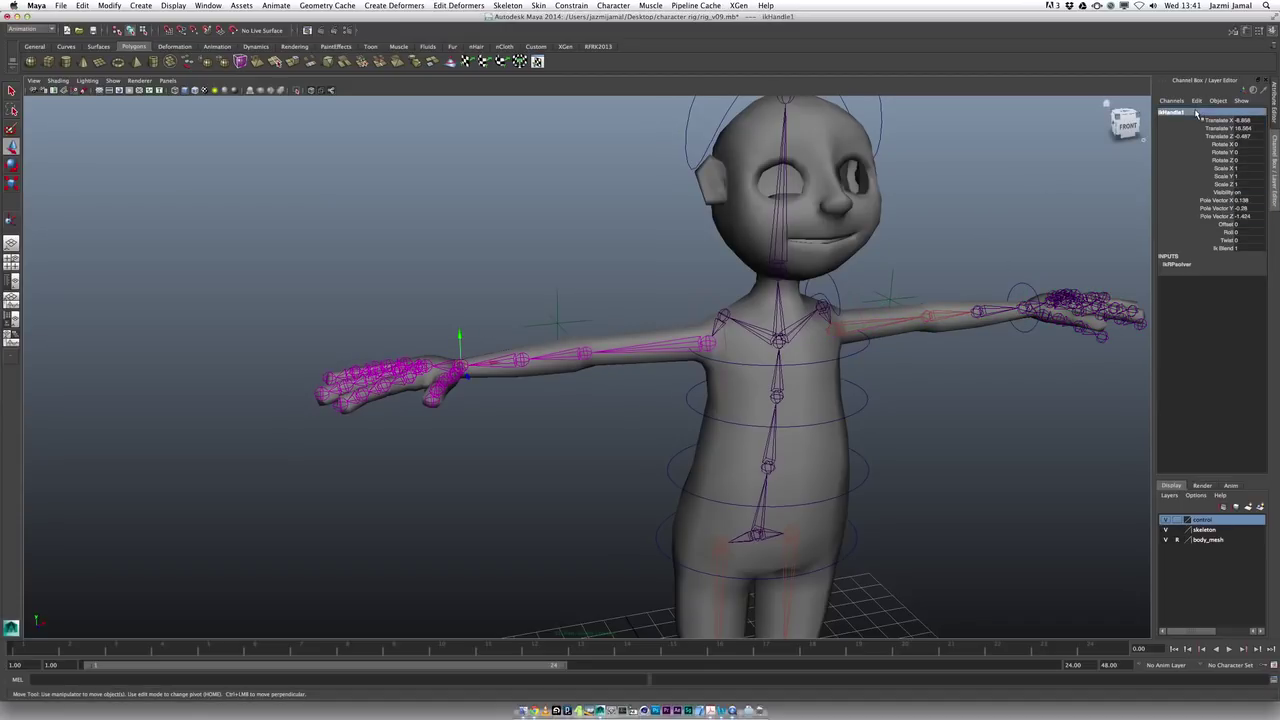
pyautogui.press('BackSpace')
pyautogui.press('Return')
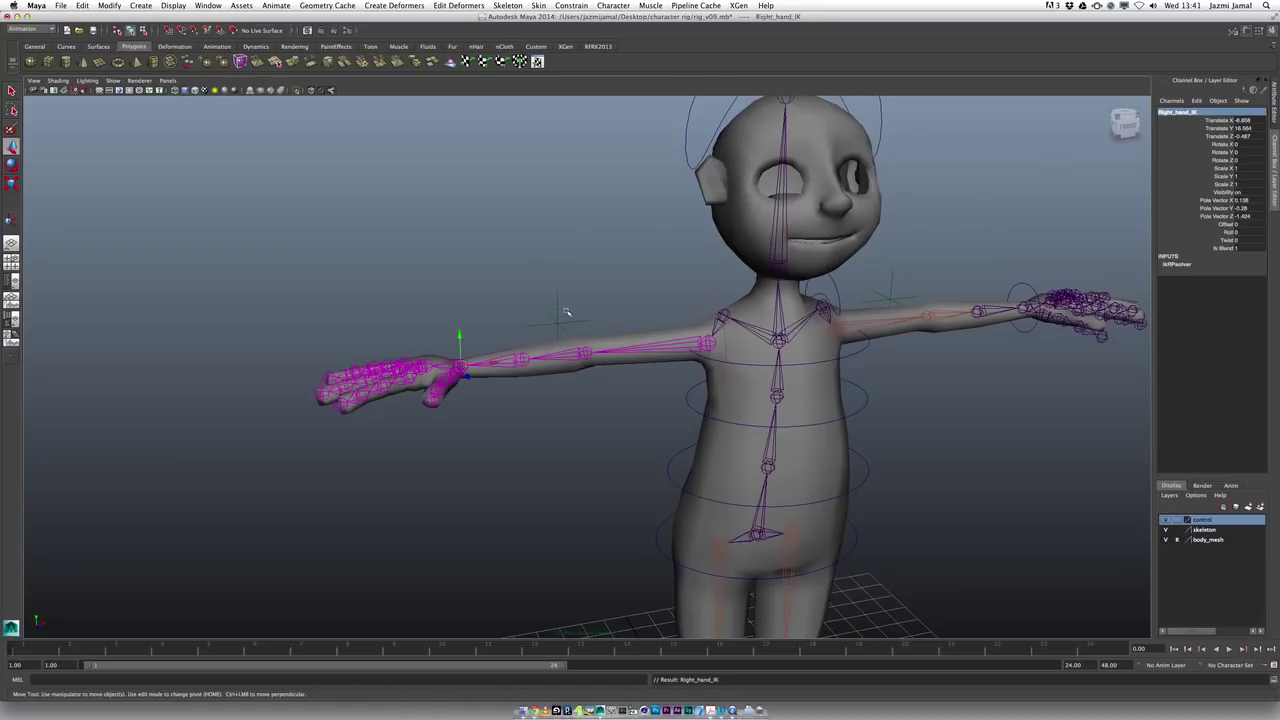
pyautogui.keyDown('alt'); pyautogui.moveTo(520, 313); pyautogui.dragTo(522, 305); pyautogui.keyUp('alt')
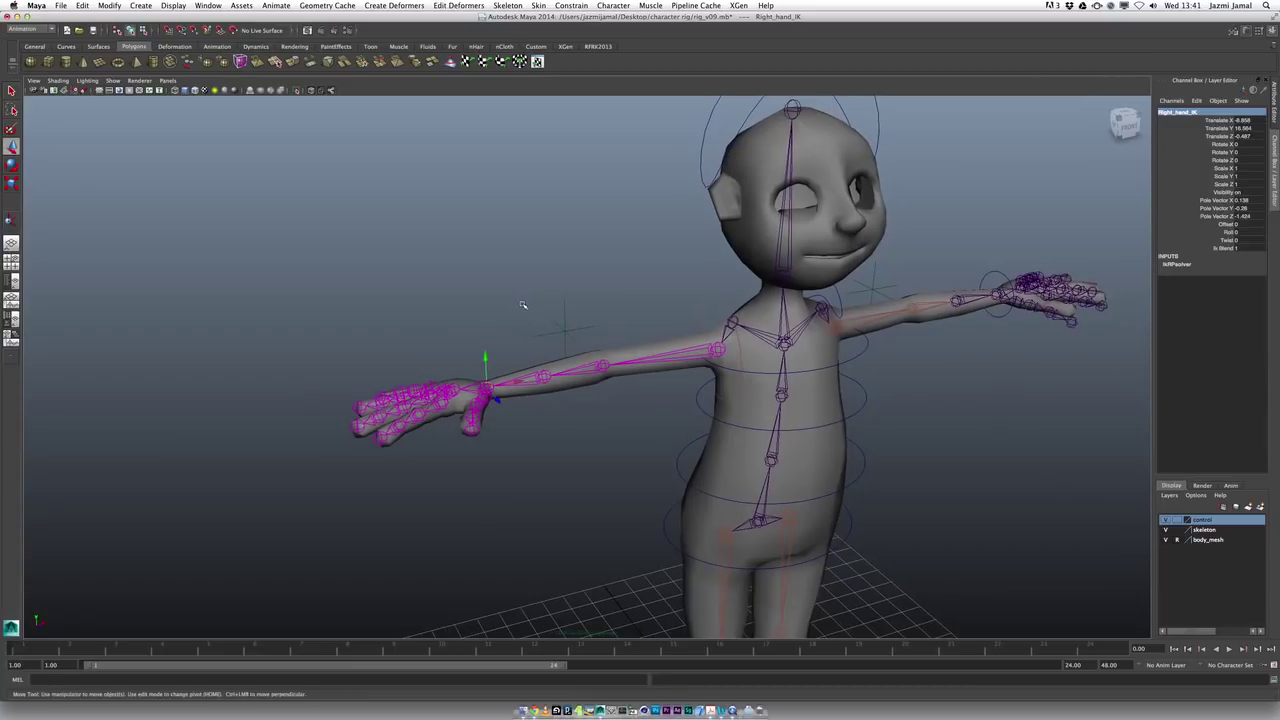
pyautogui.keyDown('alt'); pyautogui.moveTo(522, 305); pyautogui.dragTo(494, 281, button='middle'); pyautogui.keyUp('alt')
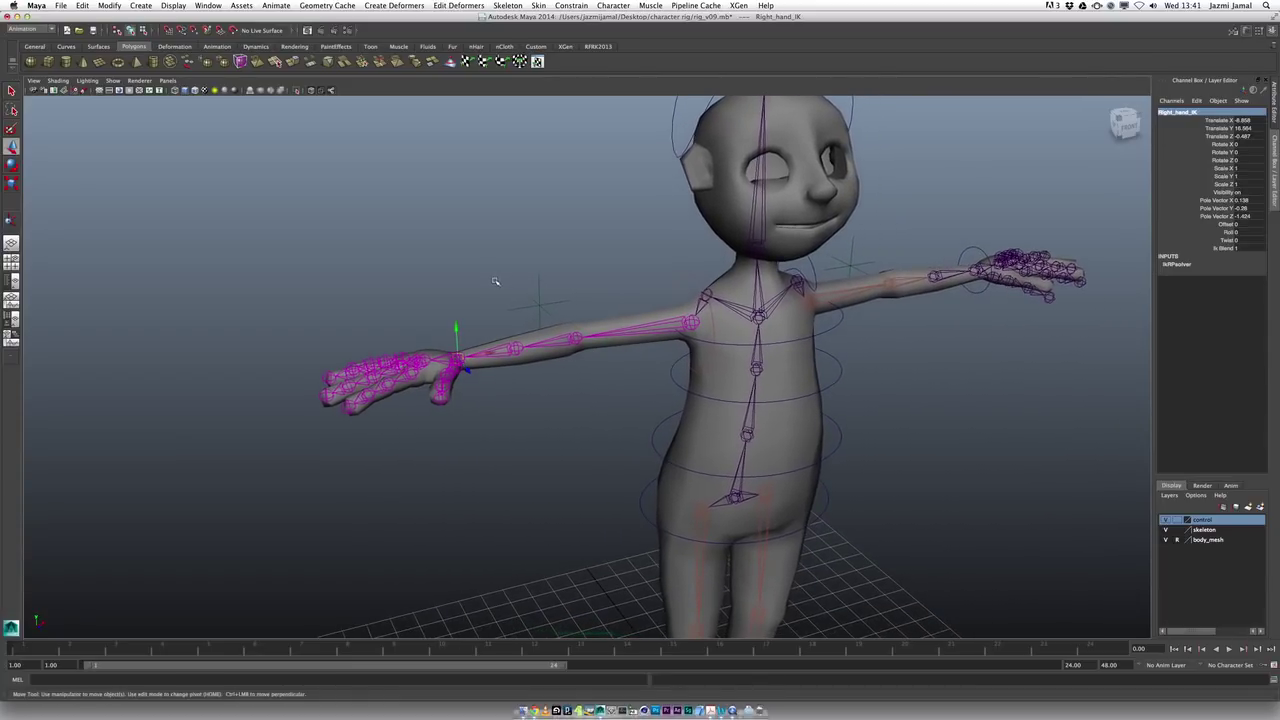
pyautogui.keyDown('alt'); pyautogui.moveTo(494, 281); pyautogui.dragTo(497, 282); pyautogui.keyUp('alt')
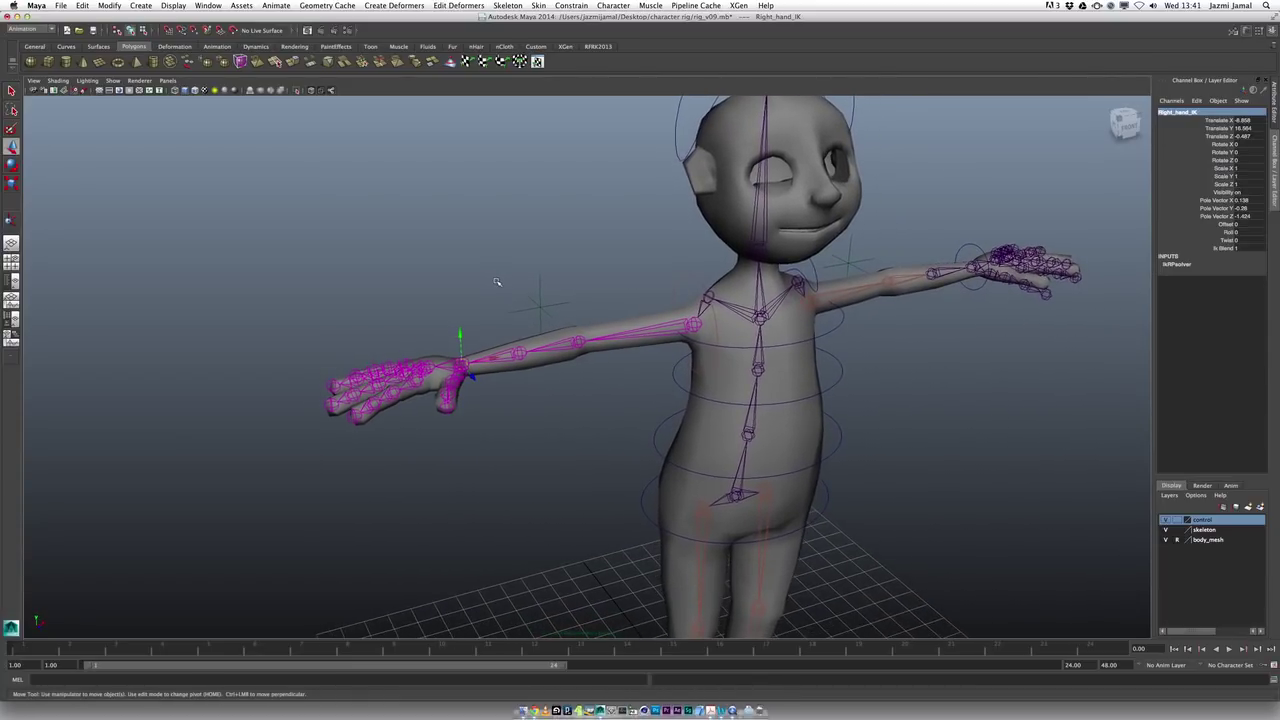